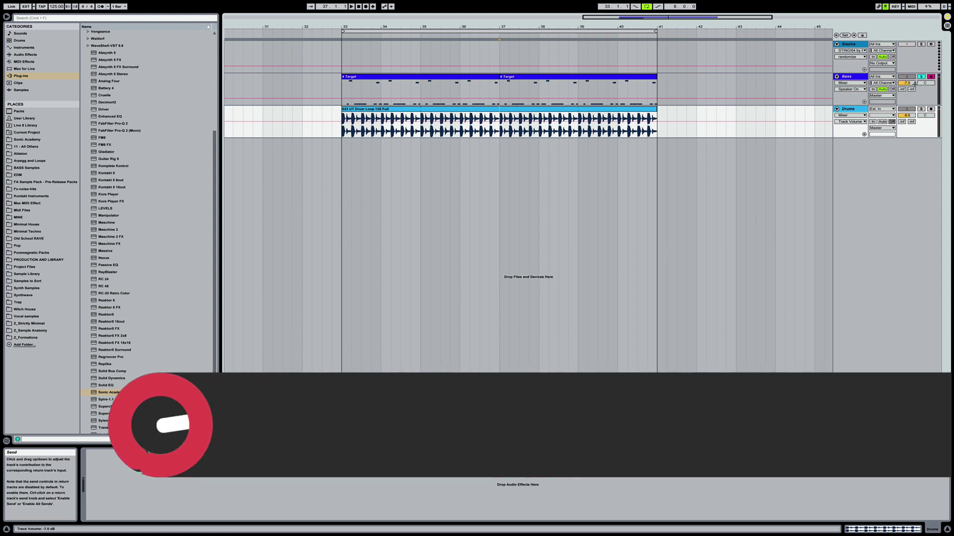
- Unsolo Bass, enlarge the Source, Bass and Drums lanes, and show the Bass Instrument Rack's chains
left_click(921, 77)
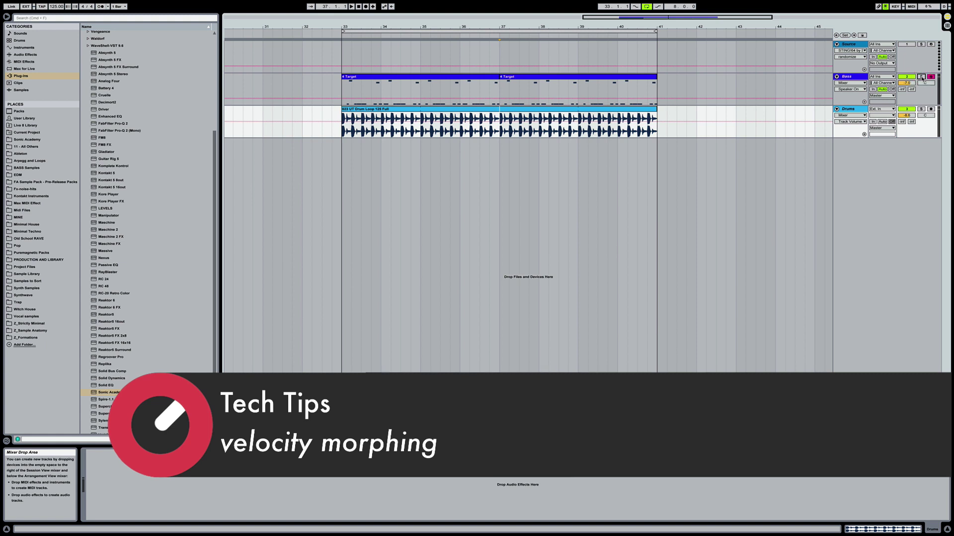
left_click(849, 77)
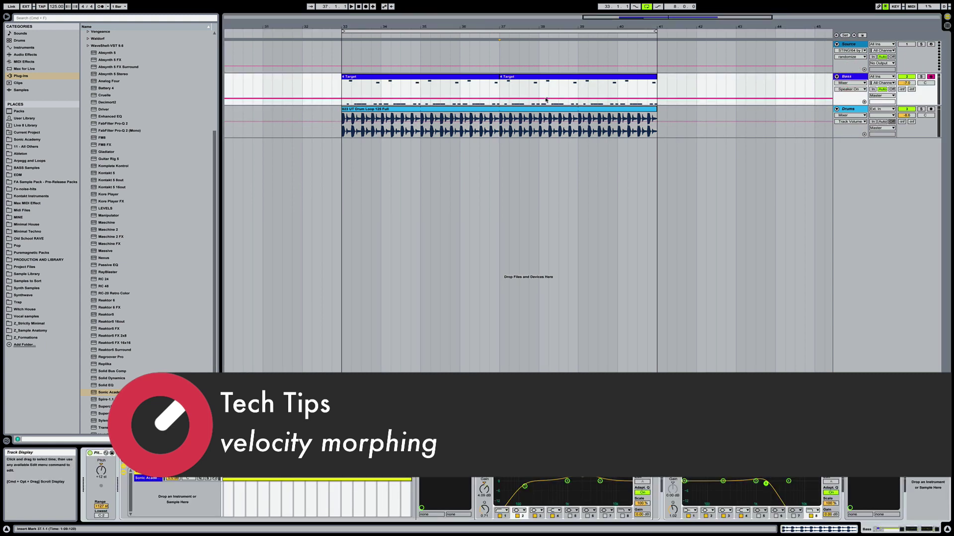
left_click_drag(852, 73, 851, 98)
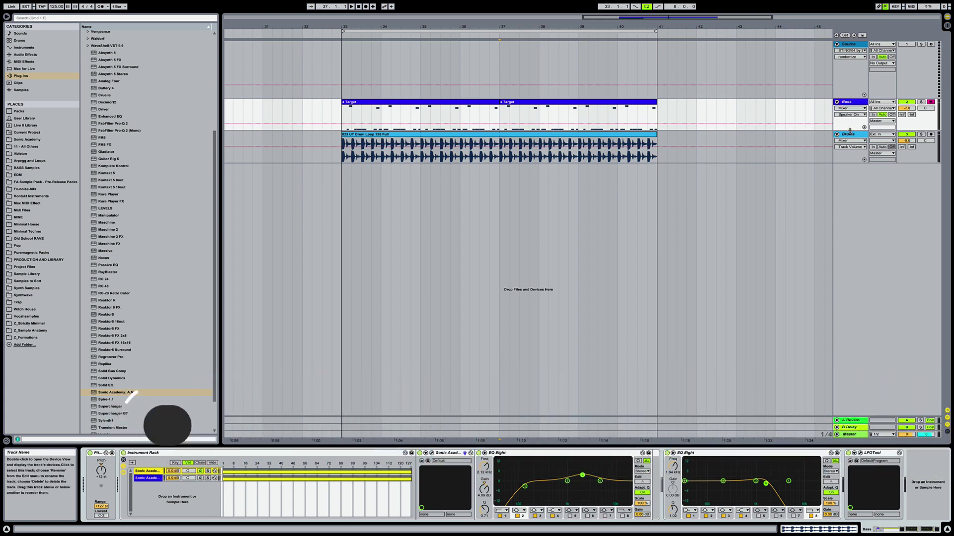
left_click_drag(850, 132, 849, 169)
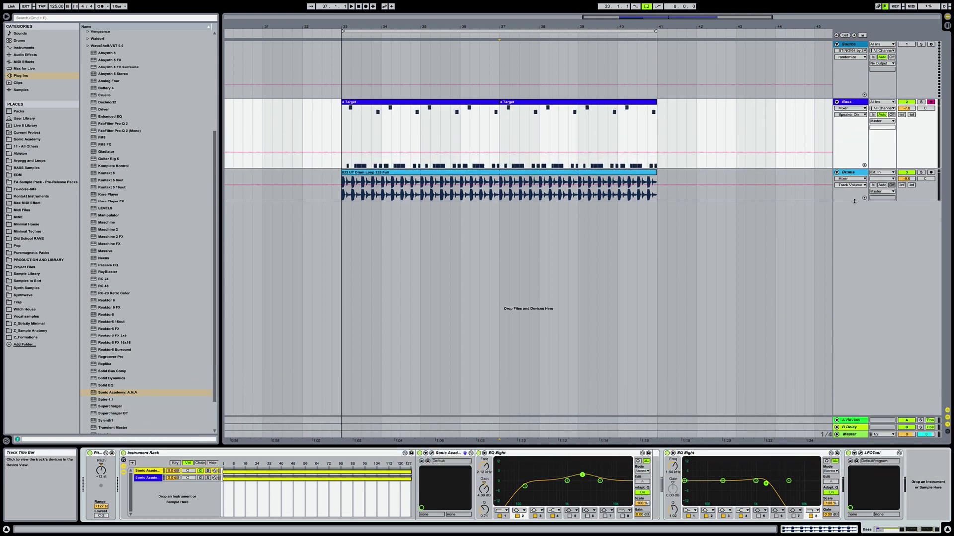
left_click_drag(855, 202, 854, 240)
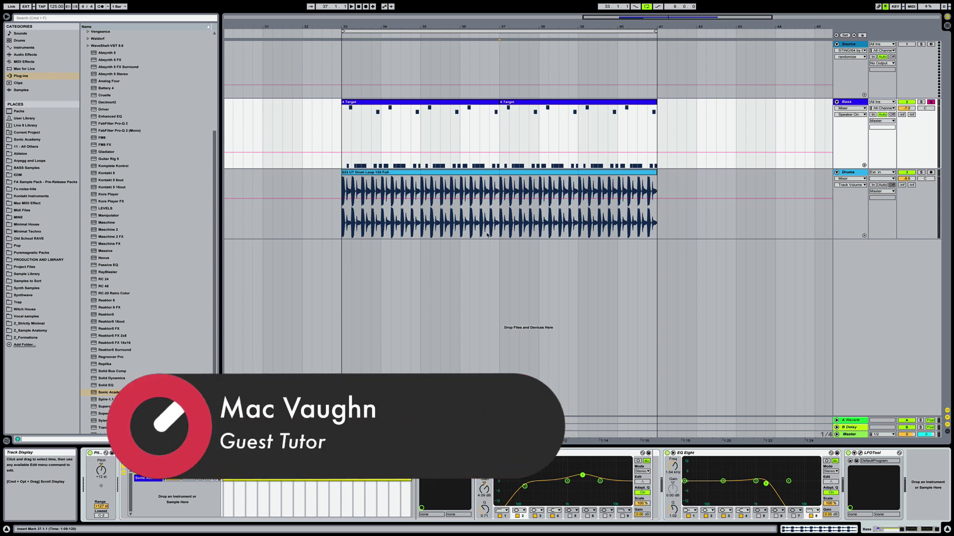
left_click(852, 103)
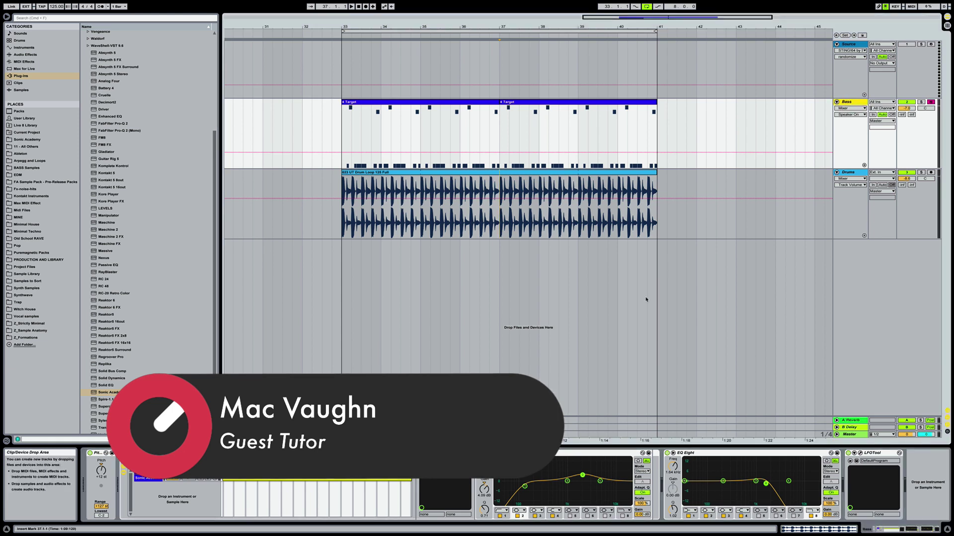
left_click(497, 452)
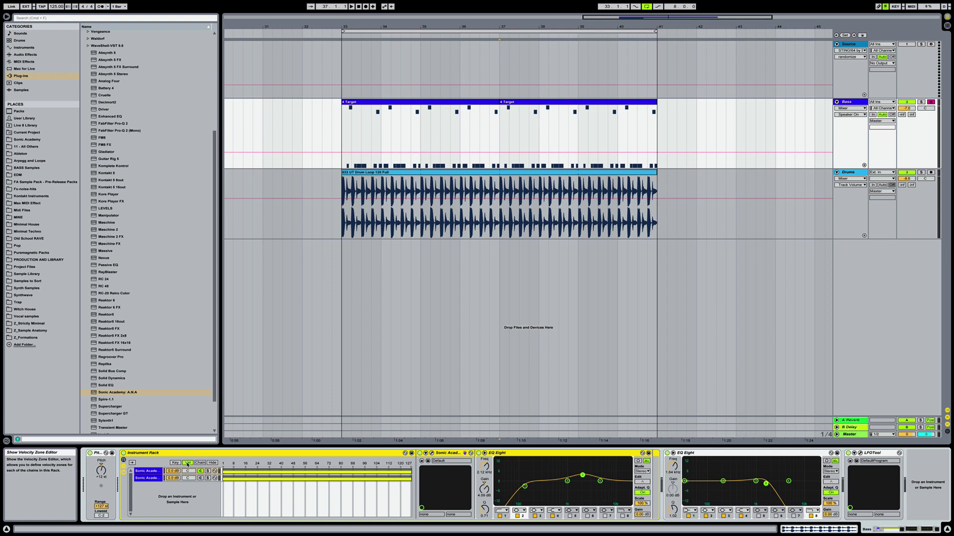
- Add Sonic Academy A.N.A as a new rack chain and pick a preset from the Plucks category
left_click(179, 453)
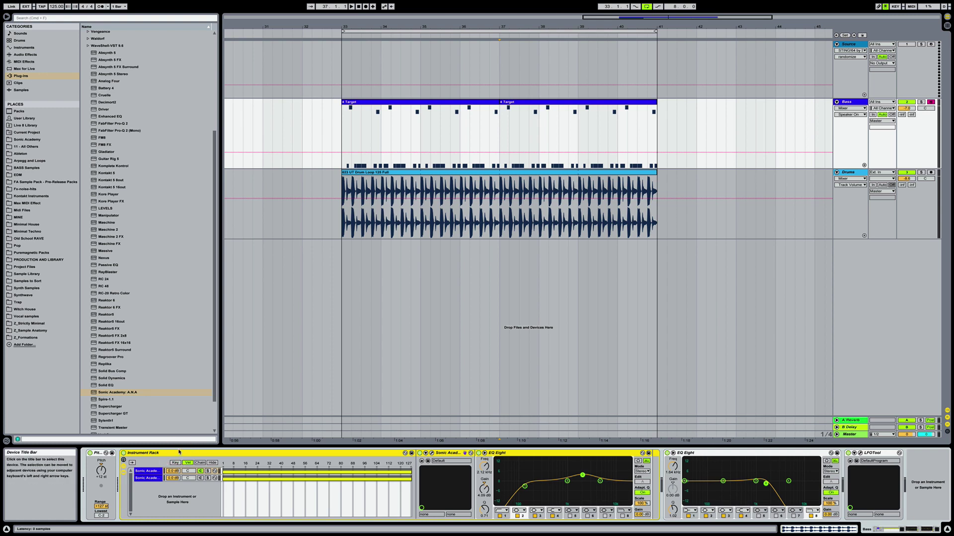
double_click(113, 393)
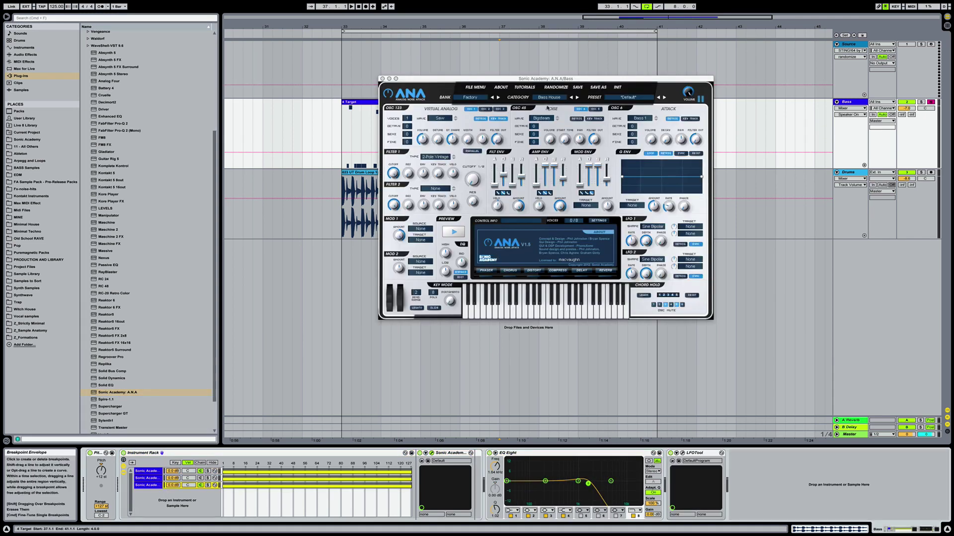
left_click(471, 99)
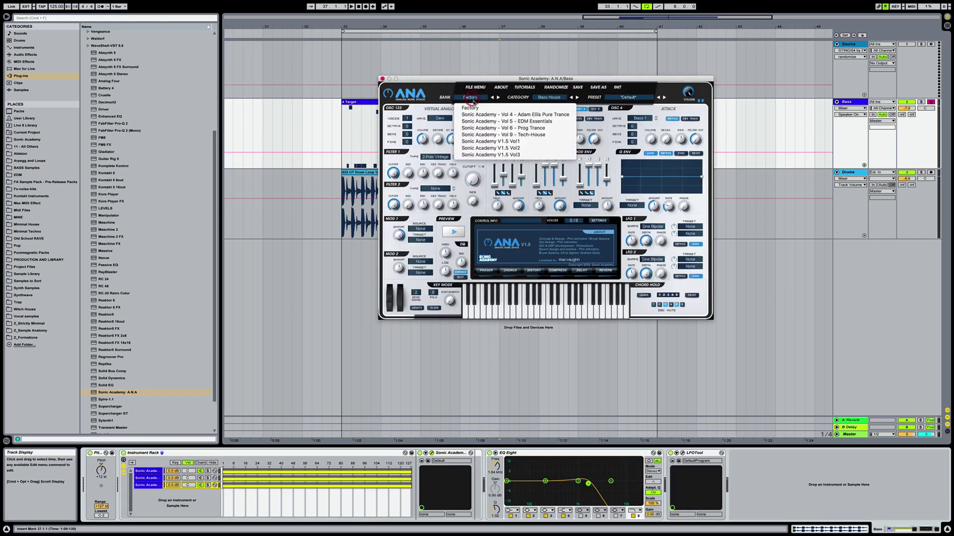
left_click(547, 119)
left_click(547, 119)
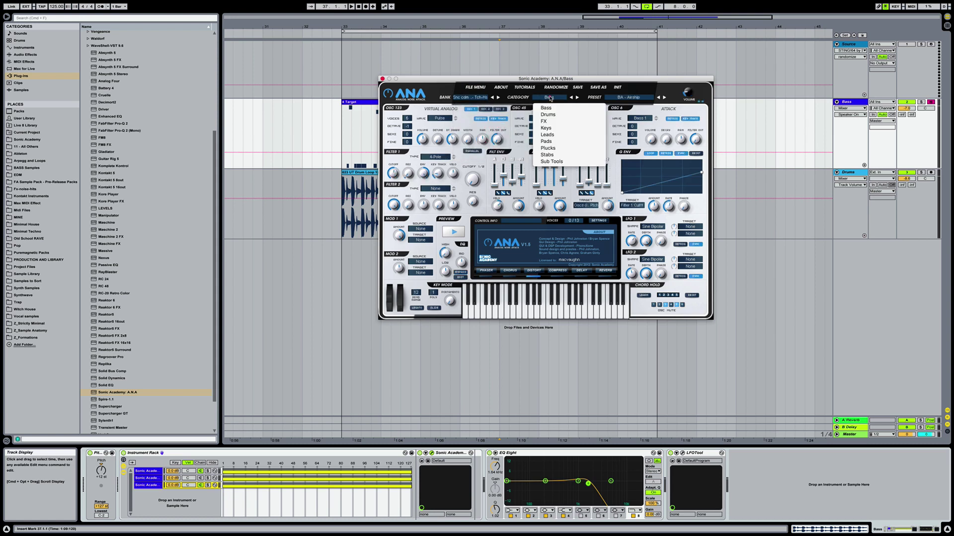
left_click(555, 148)
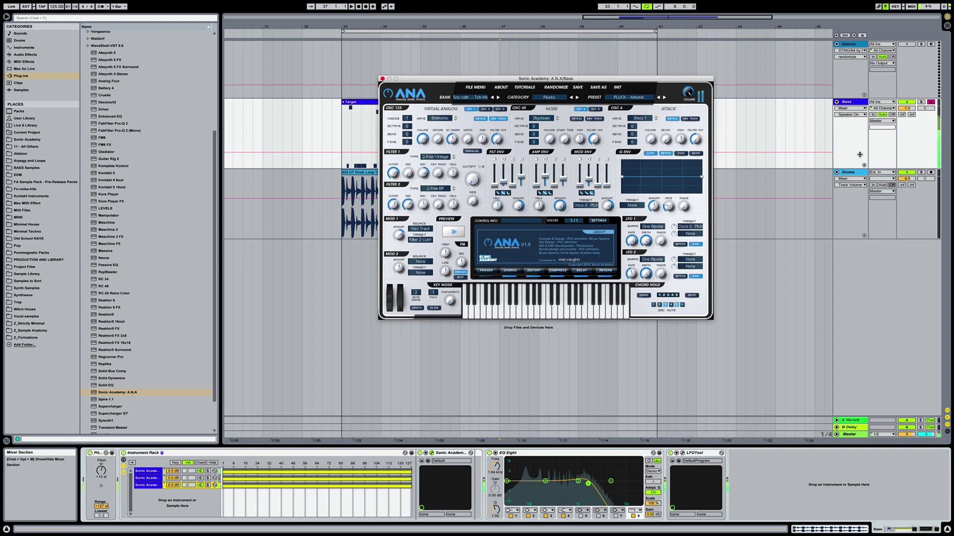
- Check the rack chains, solo the Bass track, and close the A.N.A plugin window
left_click(201, 471)
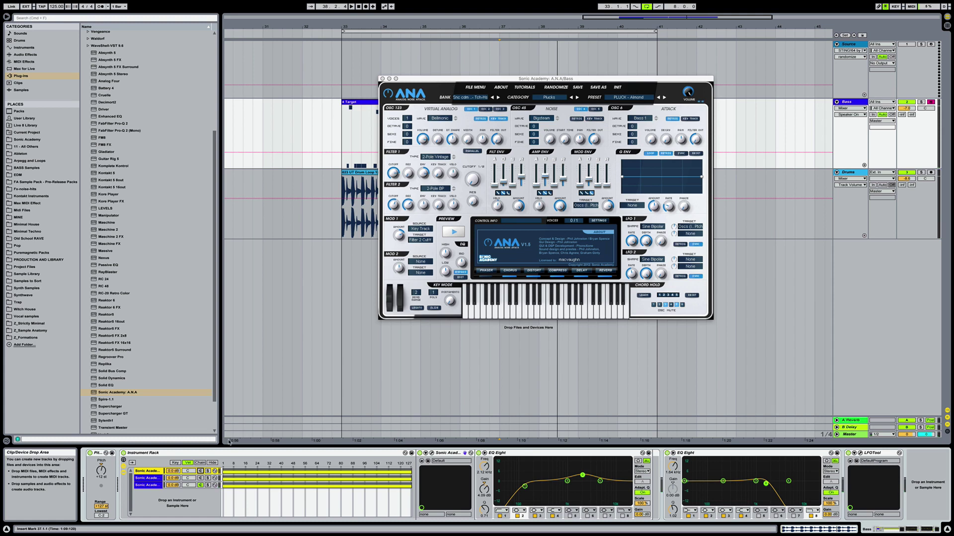
left_click(198, 478)
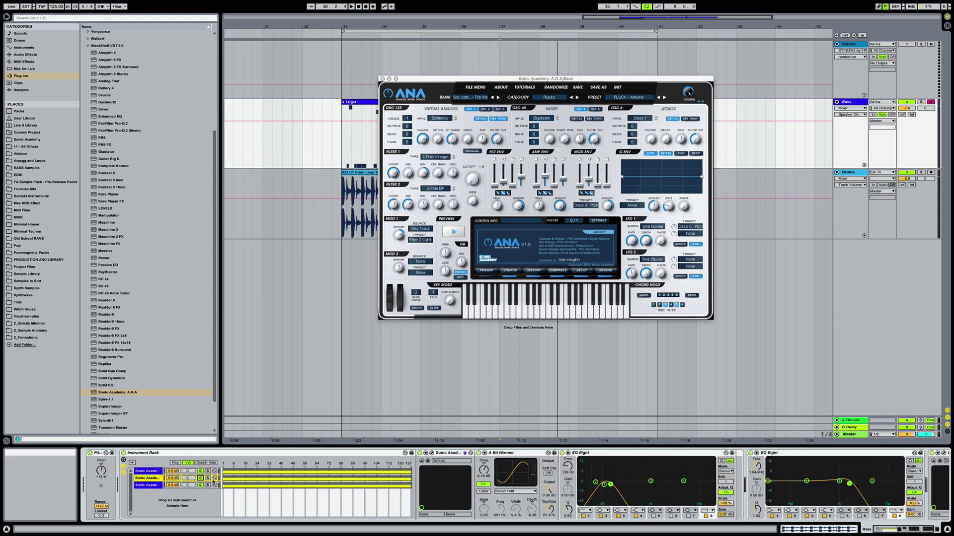
left_click(920, 102)
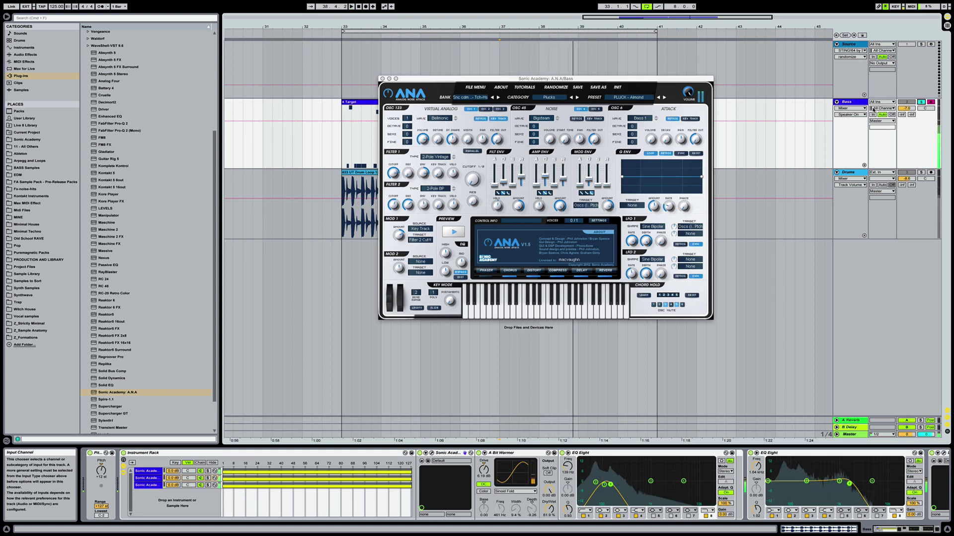
left_click(382, 78)
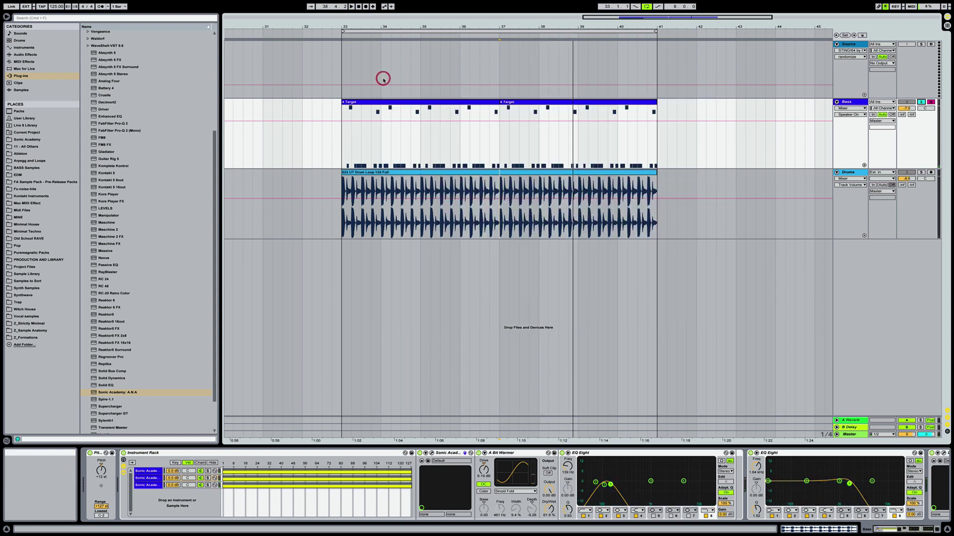
- Limit chain 1 to velocities 1–64 and start the third A.N.A chain's zone at 64
left_click(380, 104)
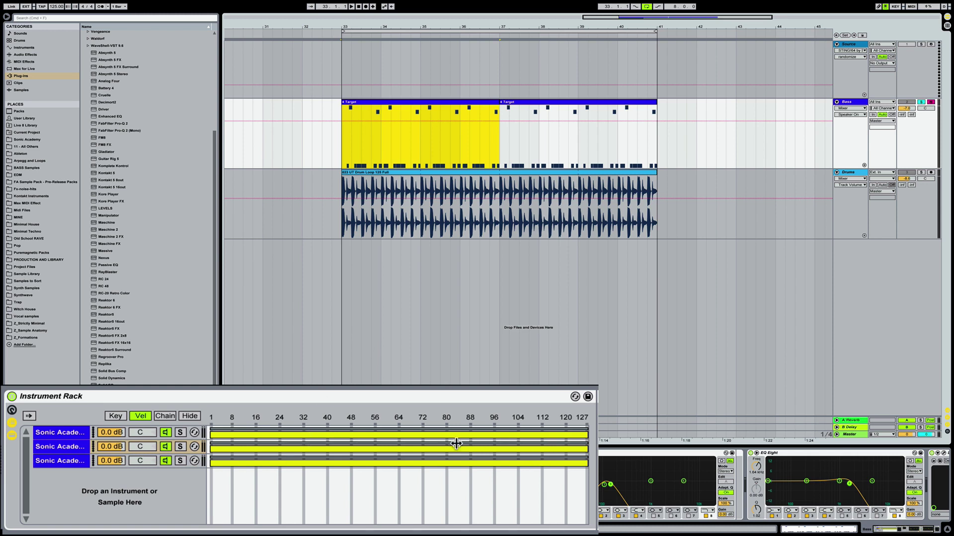
left_click(370, 434)
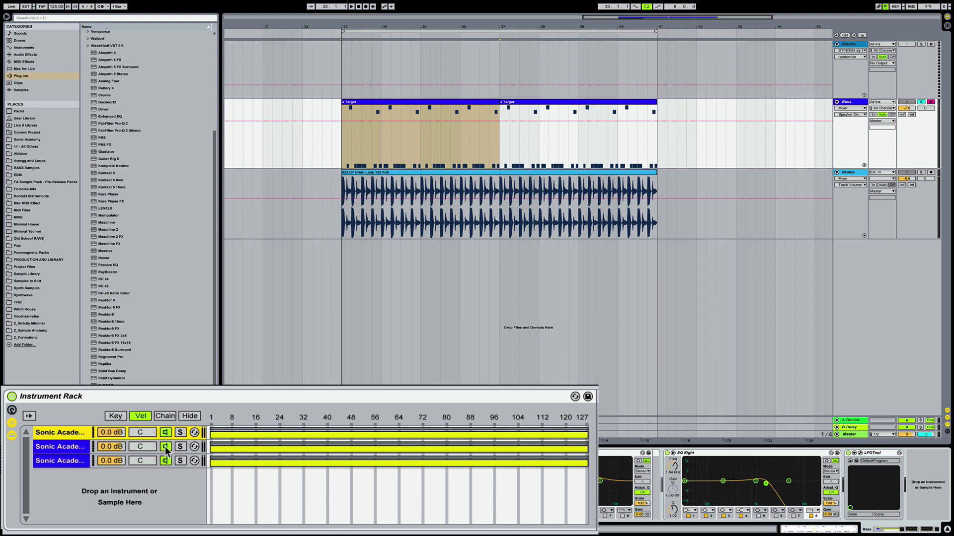
left_click(165, 451)
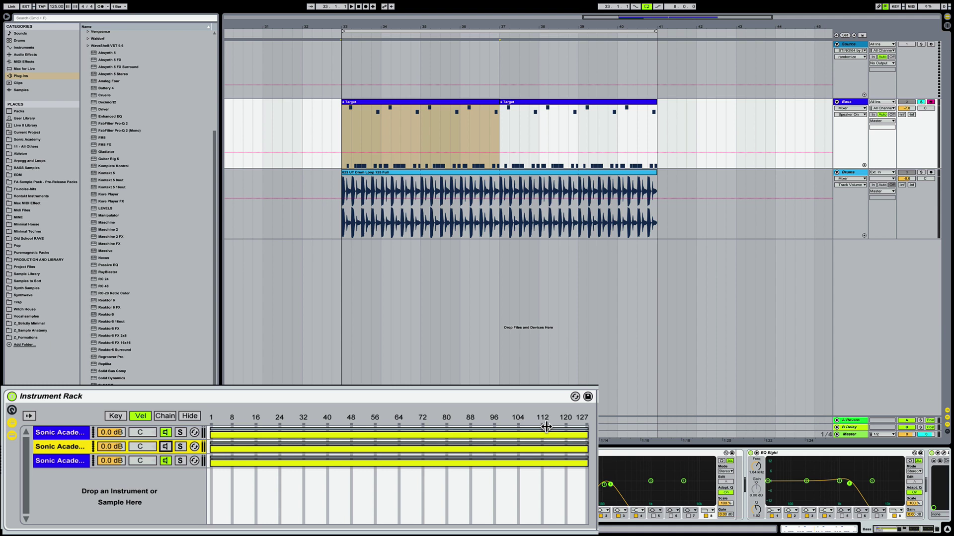
left_click_drag(586, 436, 400, 435)
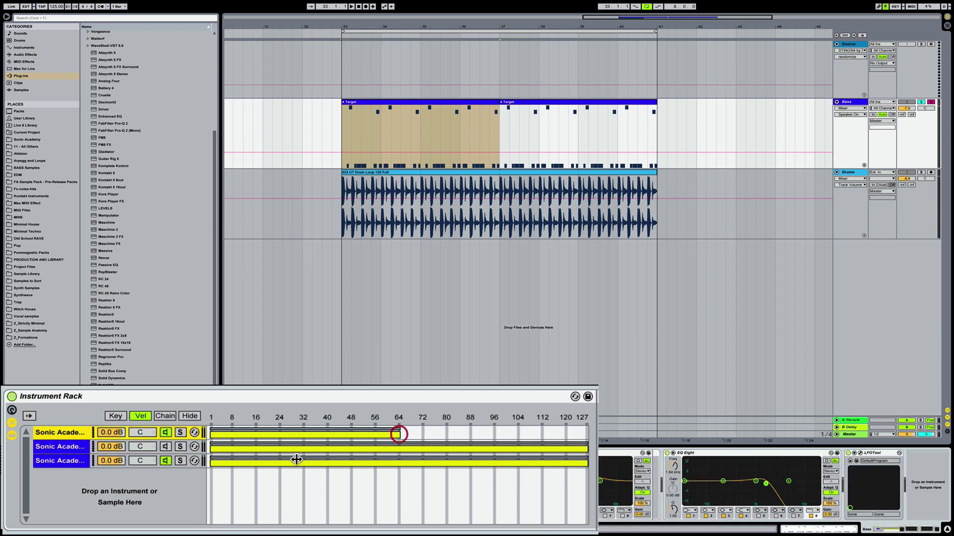
left_click_drag(212, 463, 400, 463)
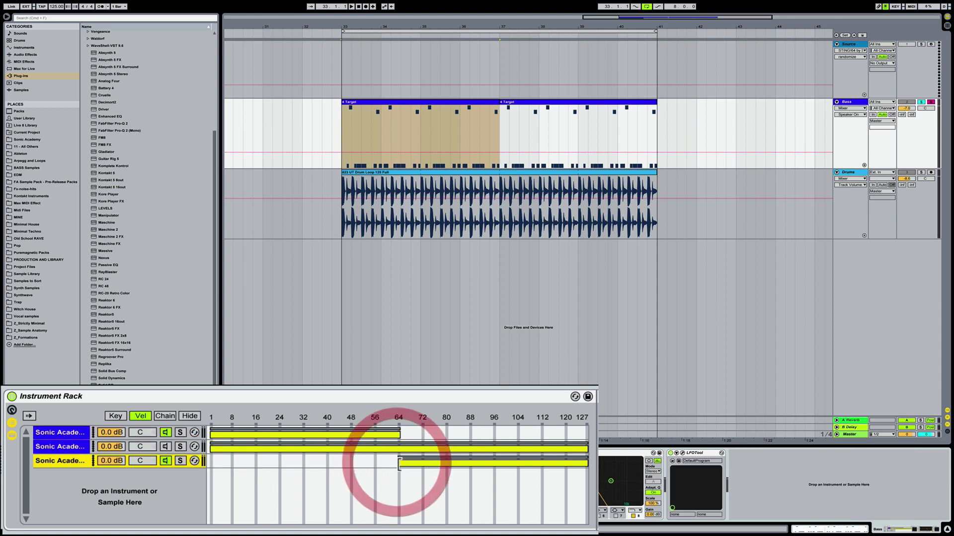
left_click(285, 436)
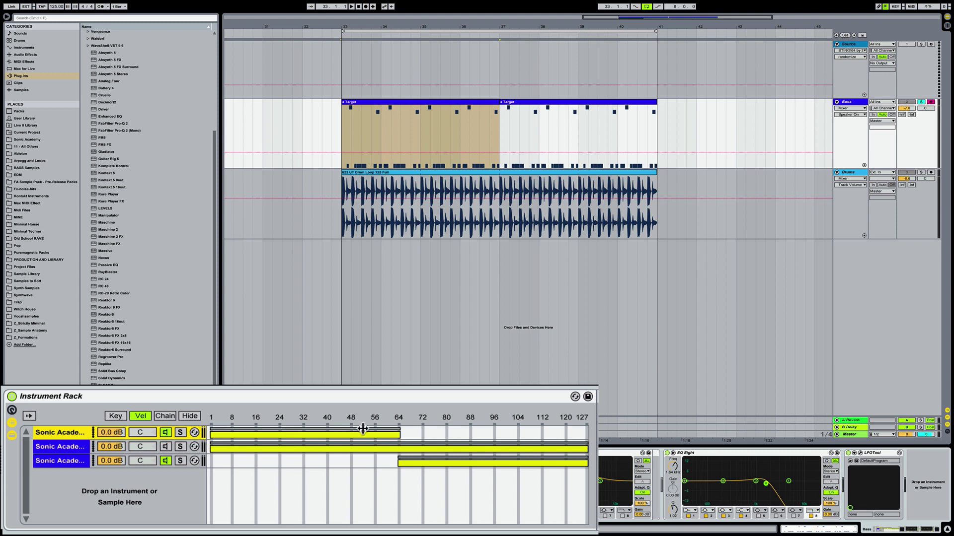
left_click(466, 463)
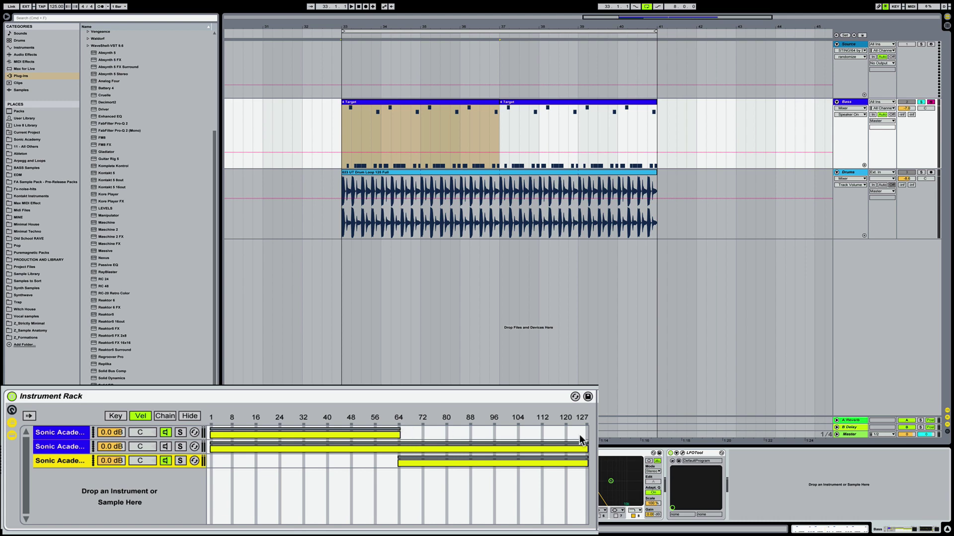
- In the first 4 Target clip, raise the second-half notes' velocity to 85
double_click(366, 101)
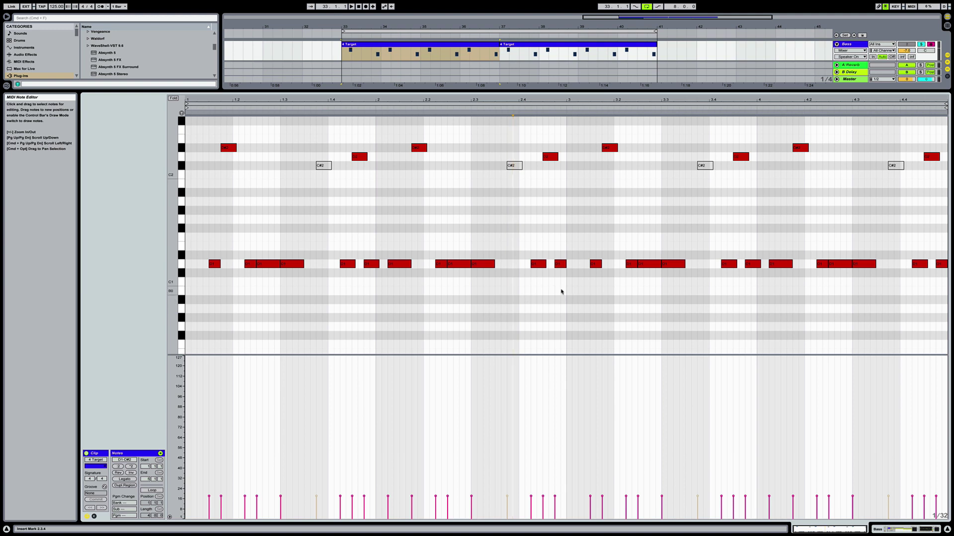
left_click_drag(577, 297, 946, 143)
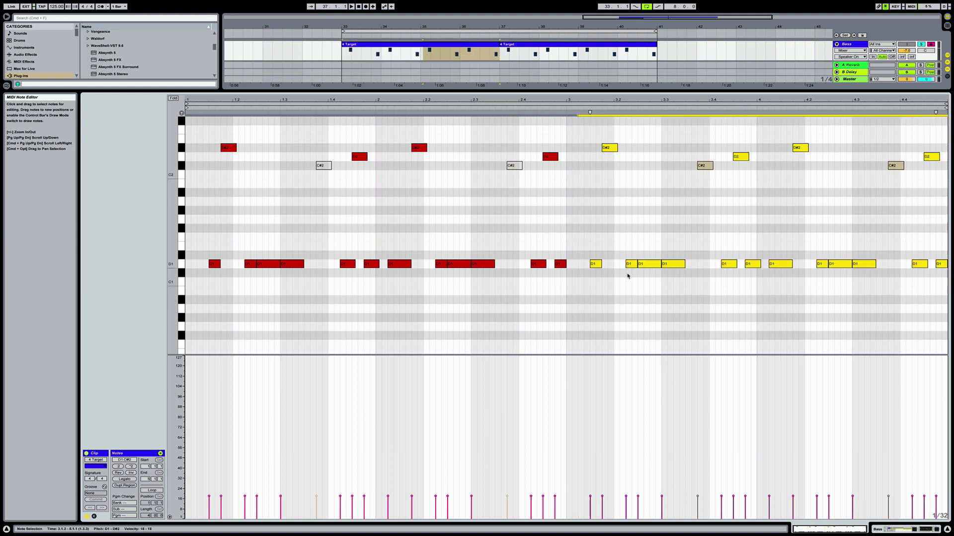
left_click_drag(631, 264, 627, 286)
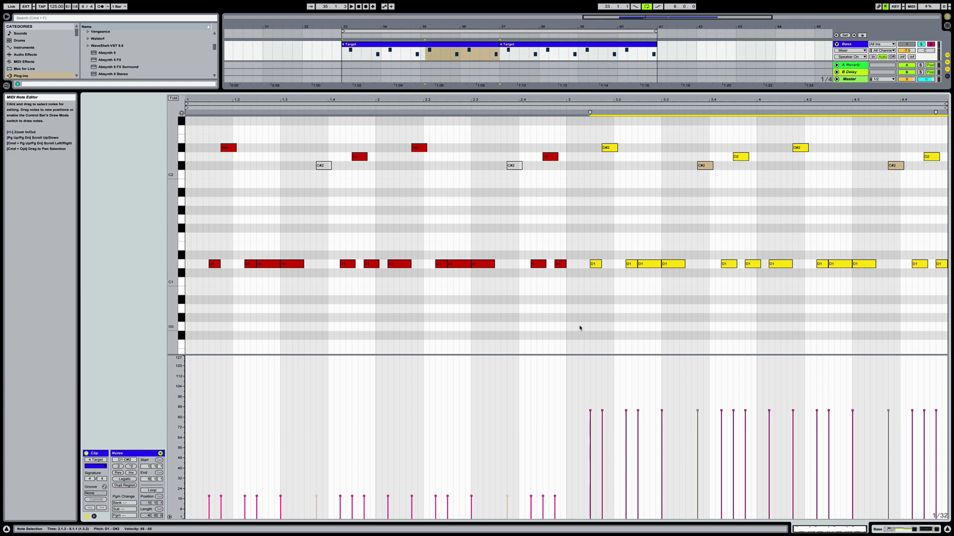
- Play the clip, select the first-half notes at velocity 18, and return to the full arrangement
key("space")
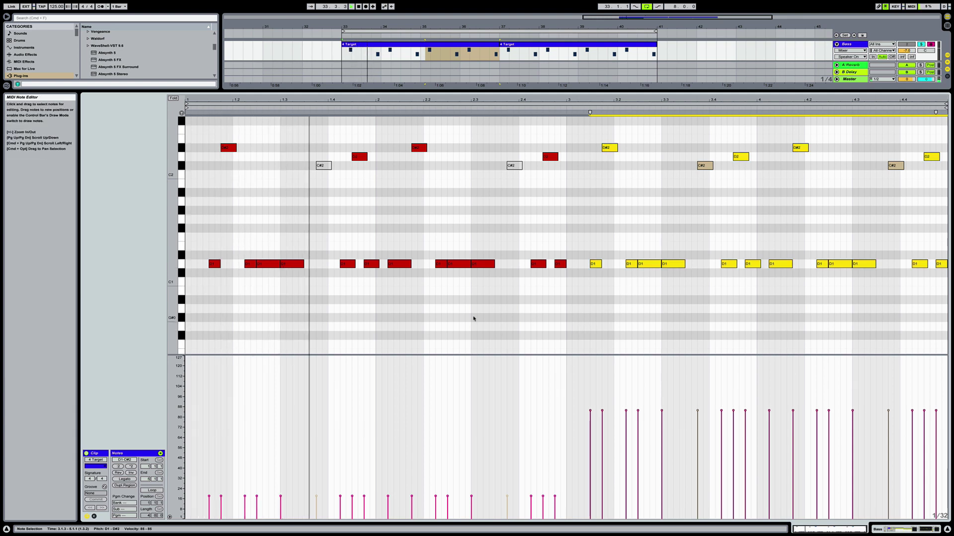
left_click(473, 319)
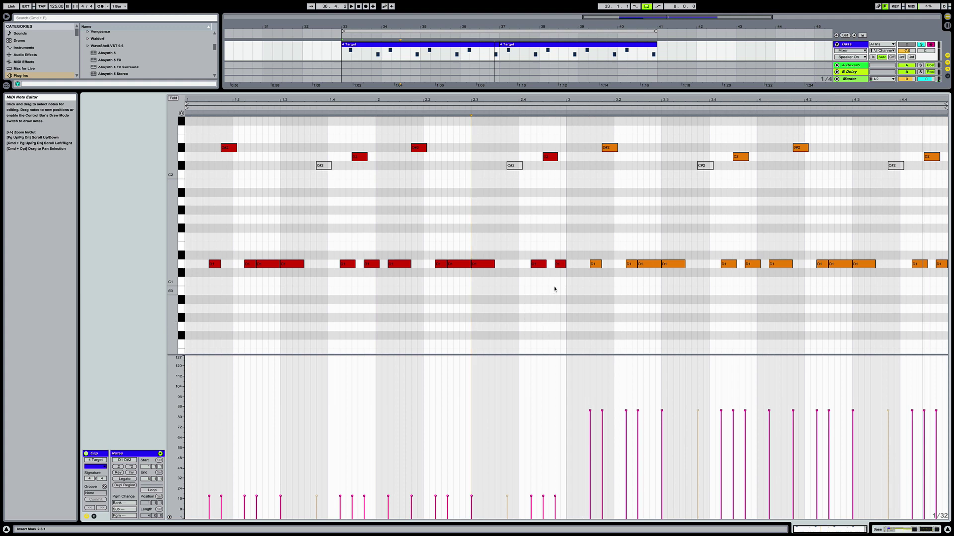
mouse_move(560, 287)
left_mouse_down()
mouse_move(209, 139)
mouse_move(559, 296)
left_mouse_up()
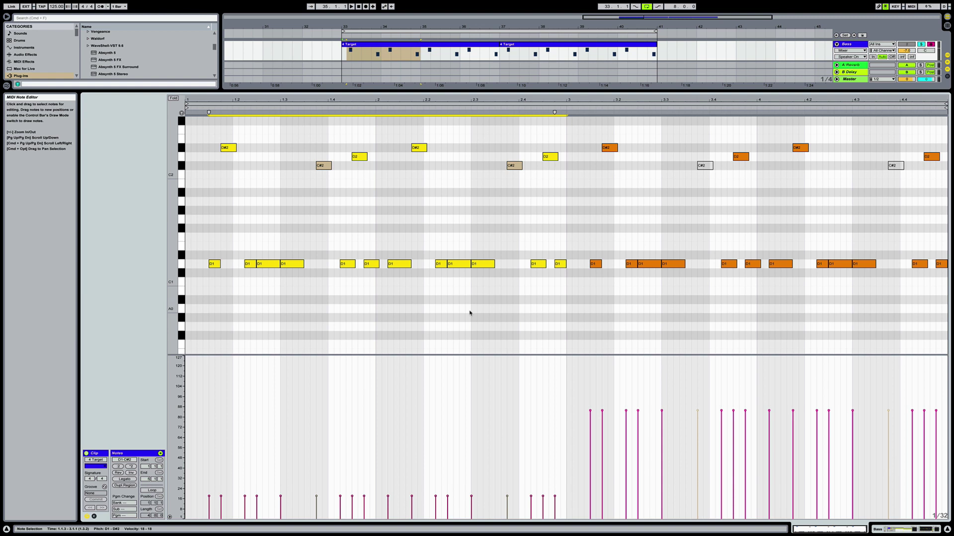
key("super+alt+l")
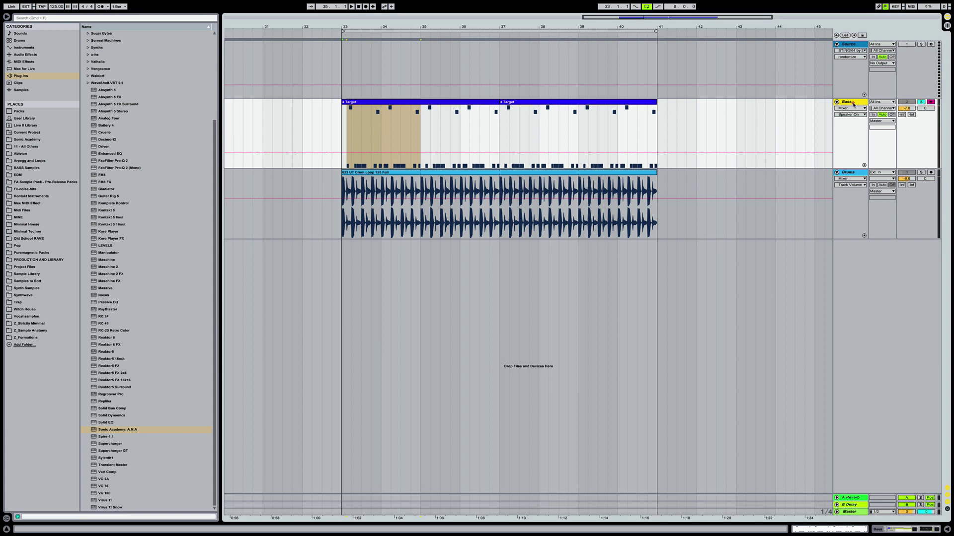
- In the Bass rack, extend chain 1's velocity zone to 127 and lower chain 3's start to about 48
double_click(852, 100)
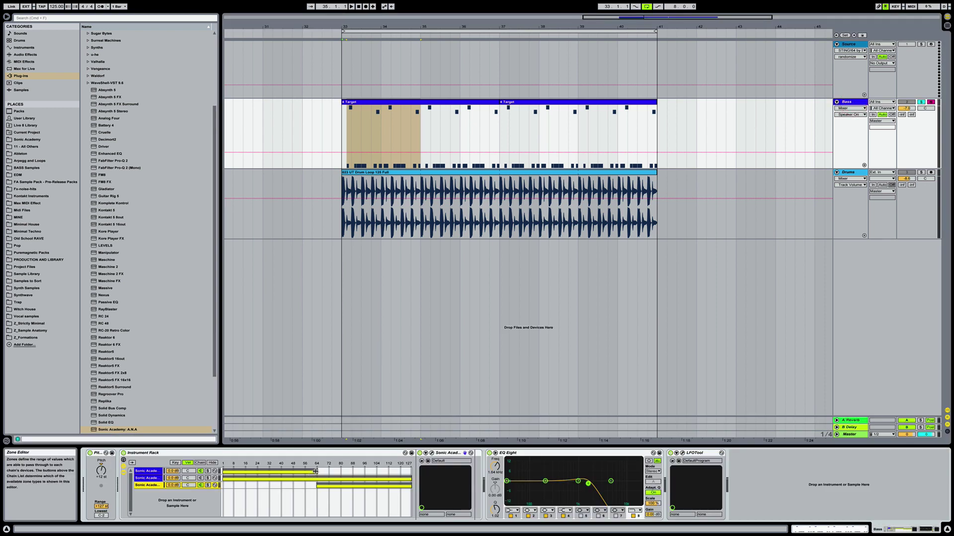
left_click(317, 471)
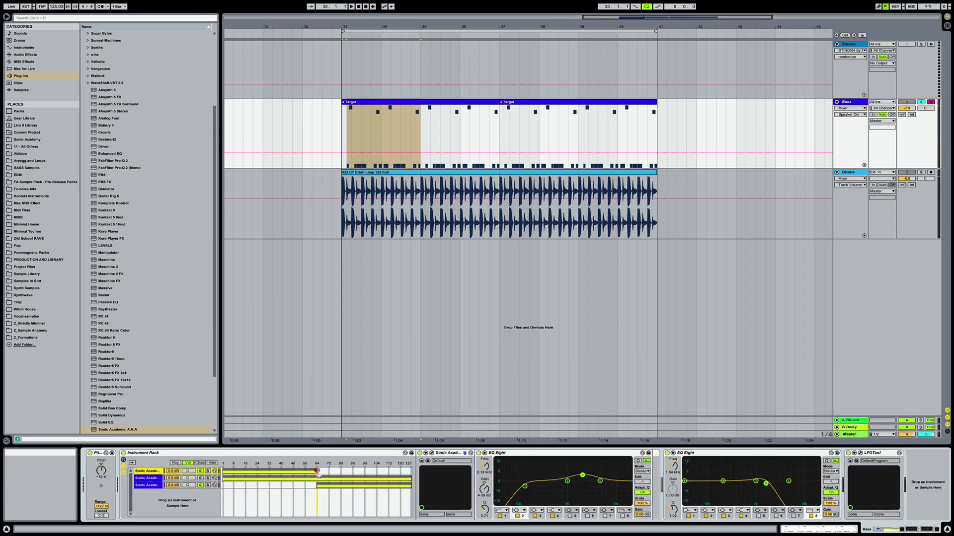
left_click_drag(317, 470, 411, 472)
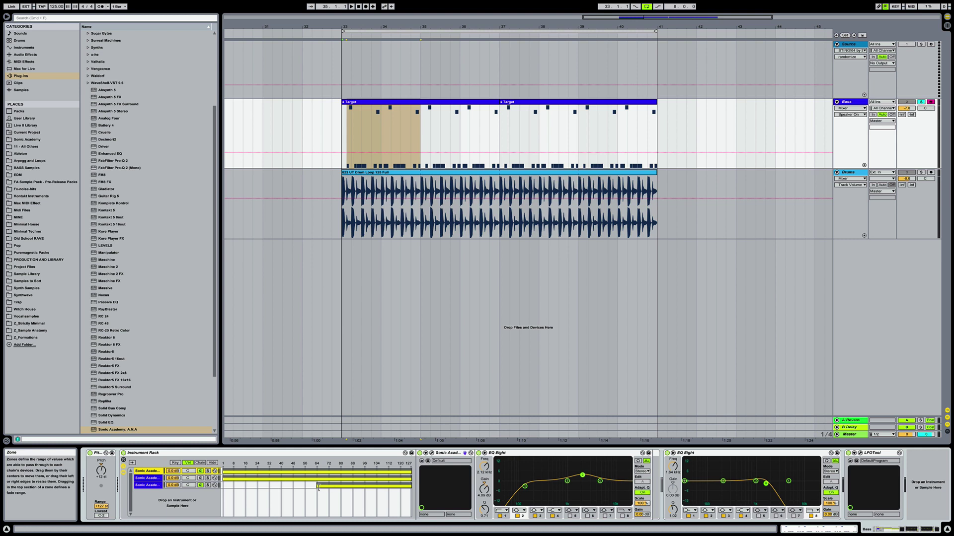
left_click_drag(318, 486, 293, 489)
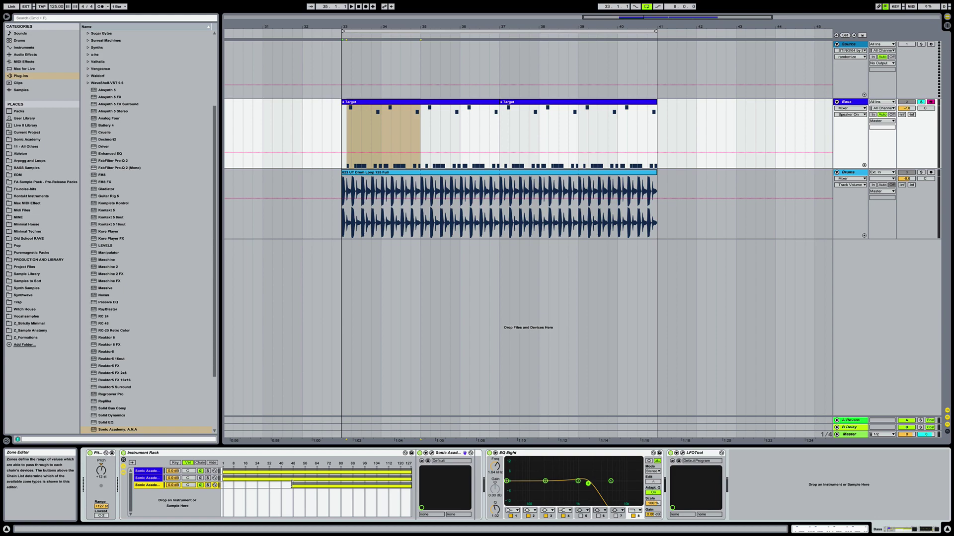
left_click(291, 483)
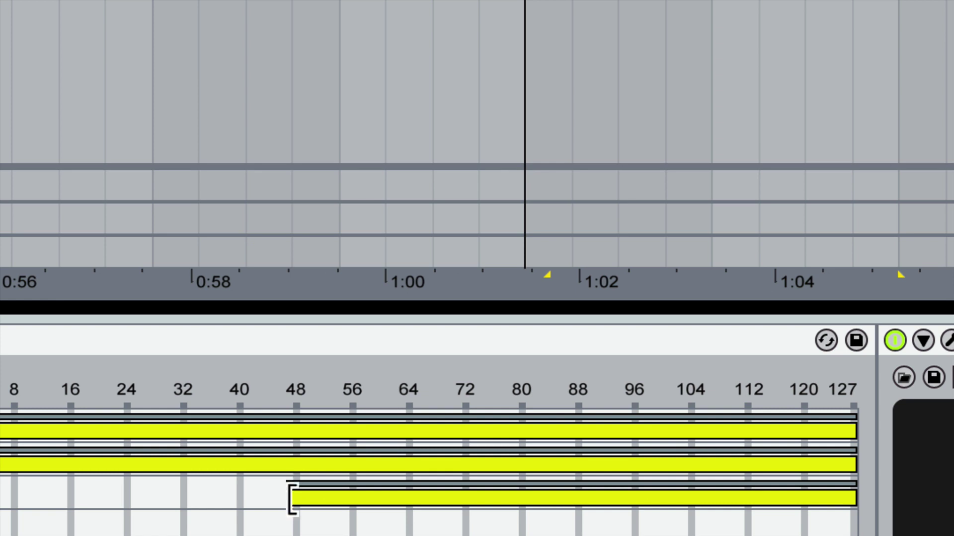
- Move the third chain's velocity zone start to 50
left_click_drag(292, 489, 286, 490)
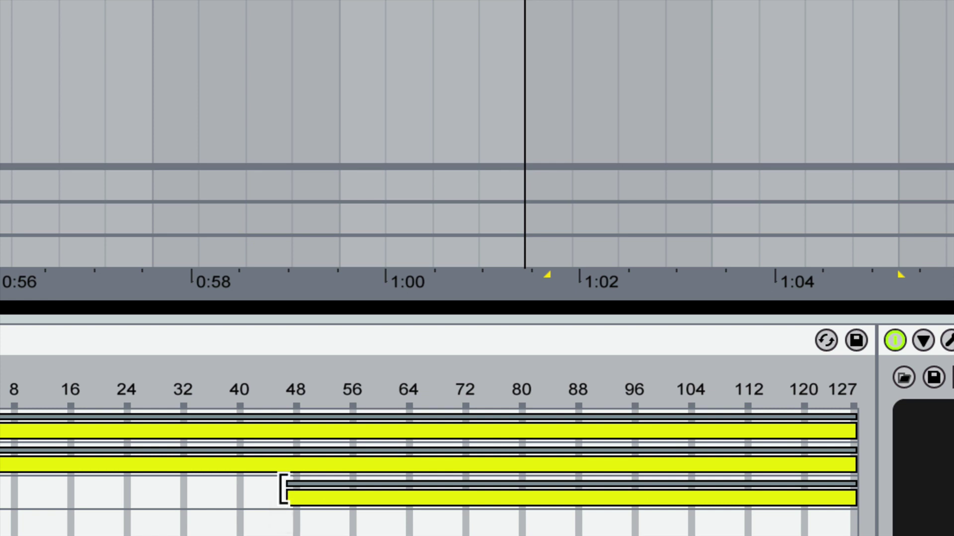
left_click_drag(285, 489, 483, 481)
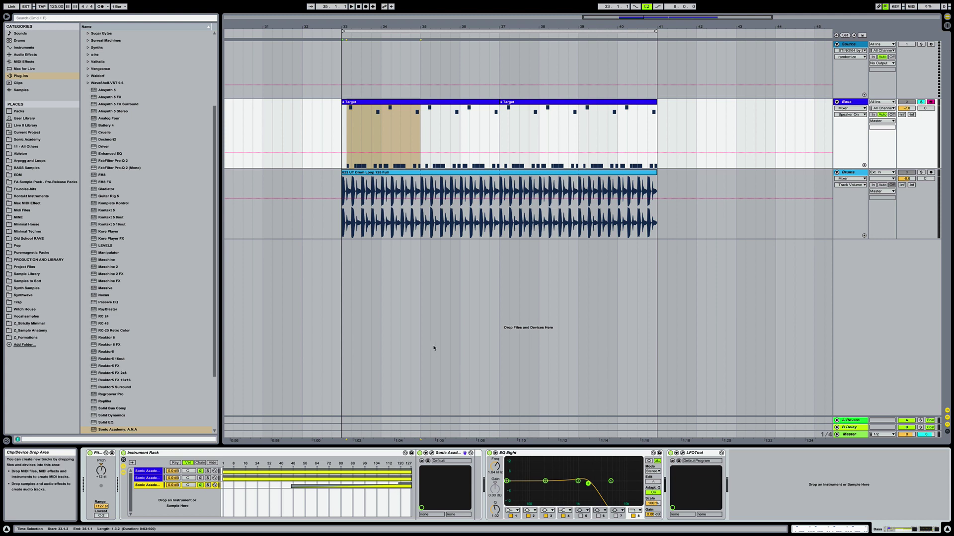
- Open the first 4 Target clip's notes, clear the selection, and resize the velocity lane
double_click(421, 102)
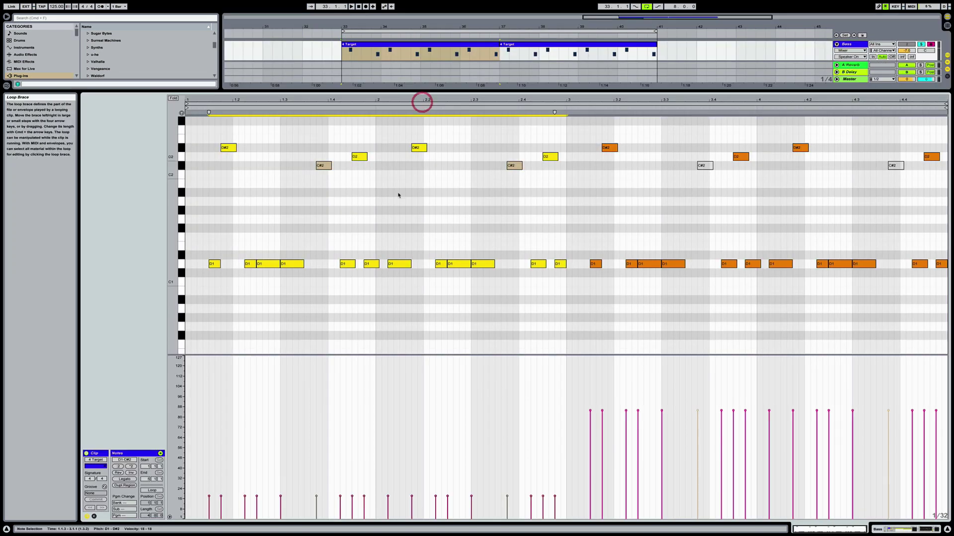
left_click(562, 279)
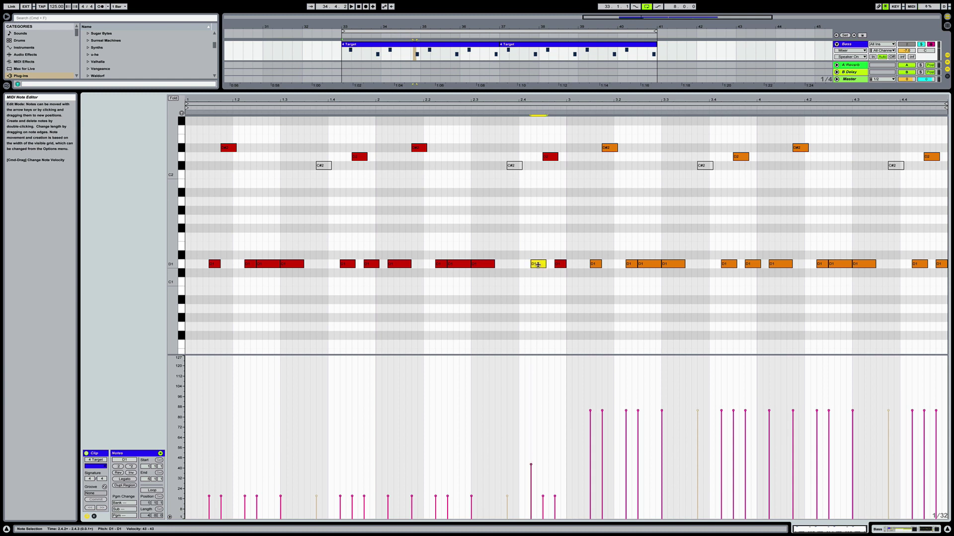
left_click(541, 311)
left_click_drag(568, 354, 569, 391)
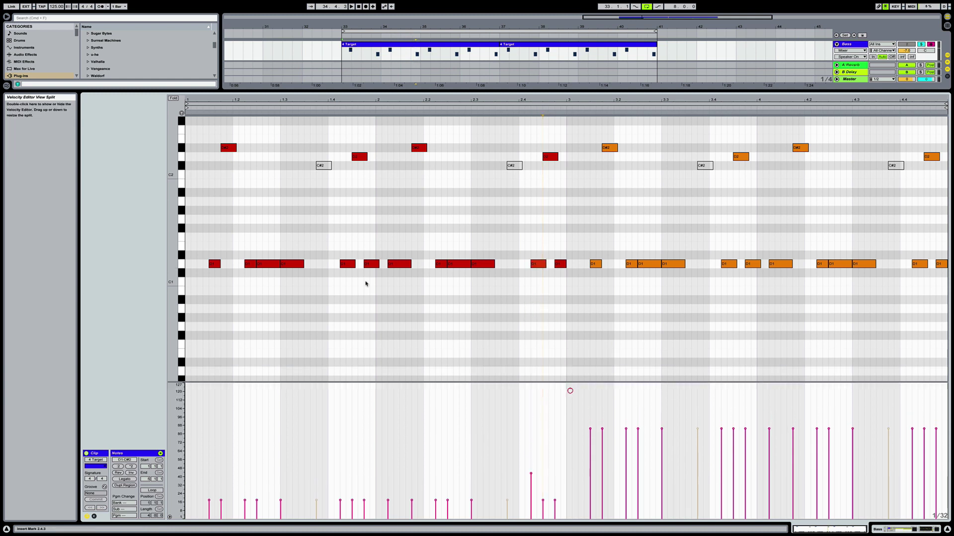
- Set every note in the clip to one low velocity of about 26, then deselect
key("super+a")
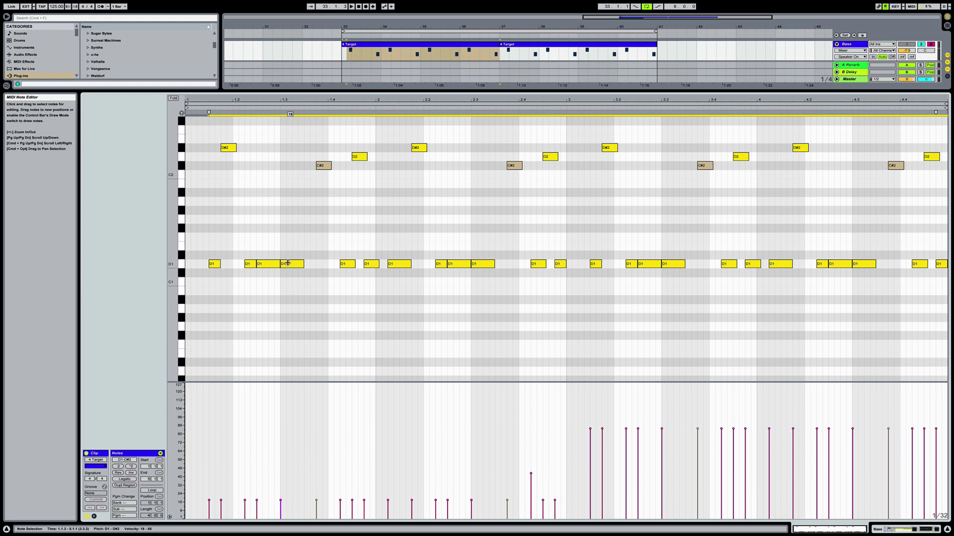
left_click_drag(288, 263, 287, 310)
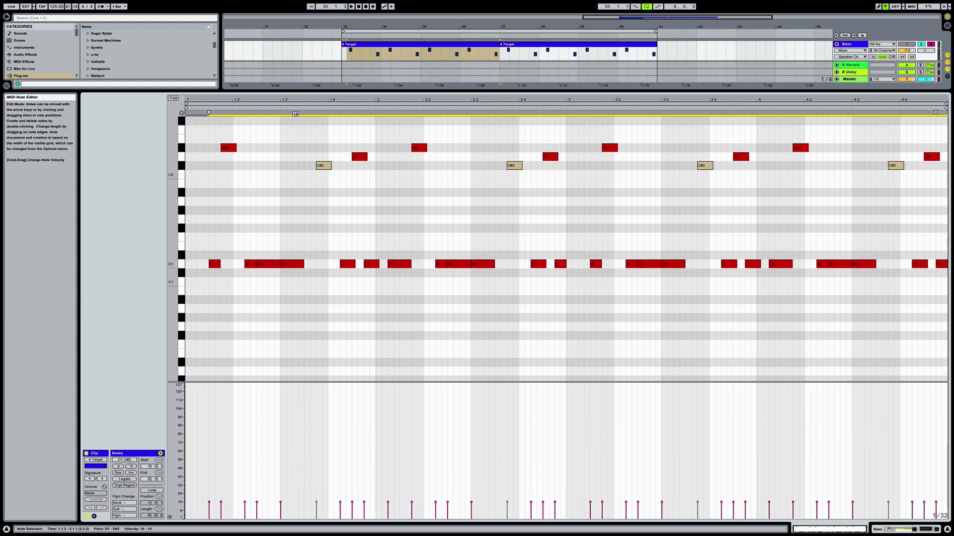
left_click(388, 288)
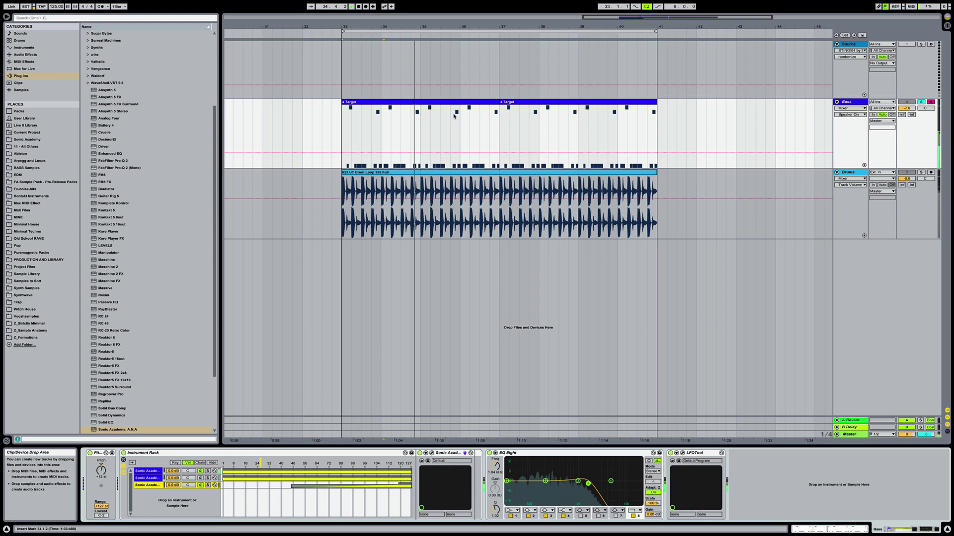
- Open the 4 Target clip, enlarge the velocity lane, and play from 1.2.4
double_click(419, 102)
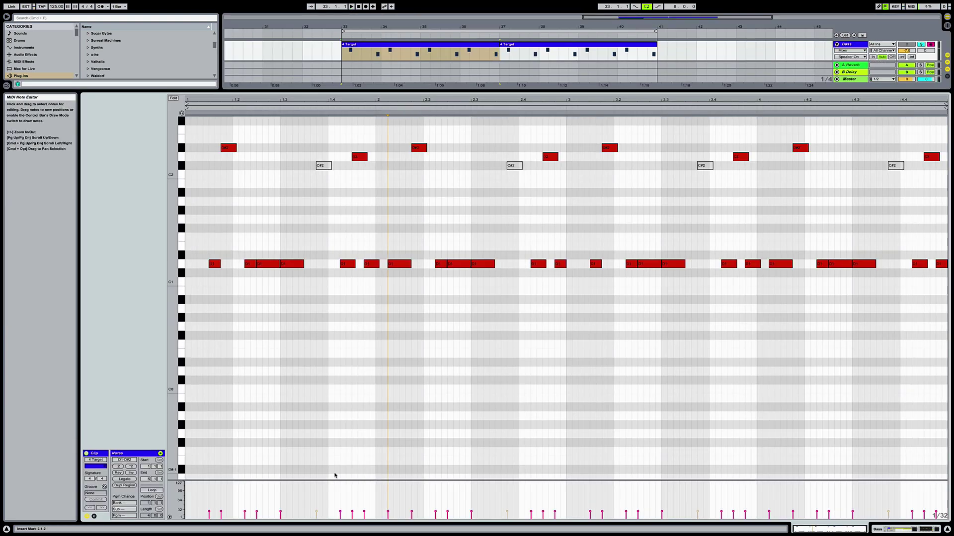
left_click_drag(336, 481, 351, 389)
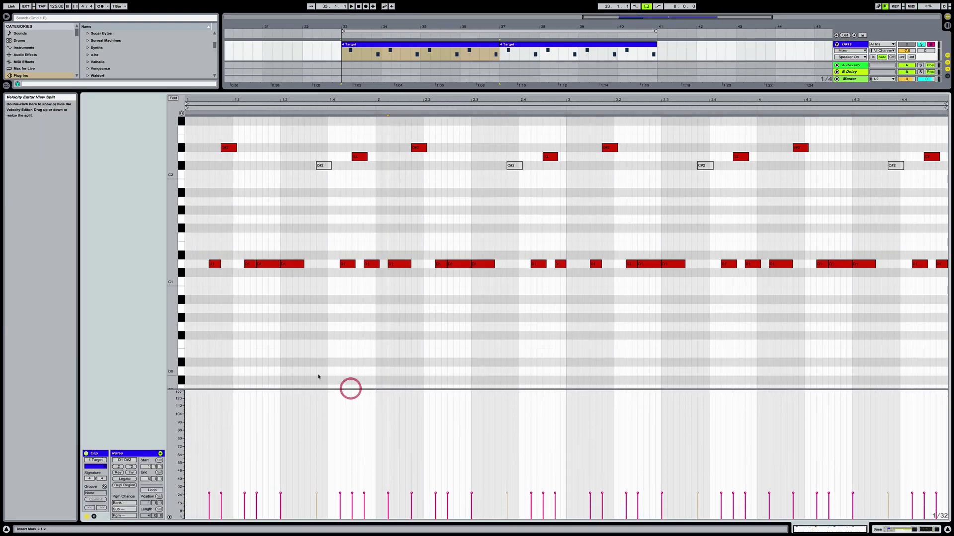
left_click(272, 286)
key("space")
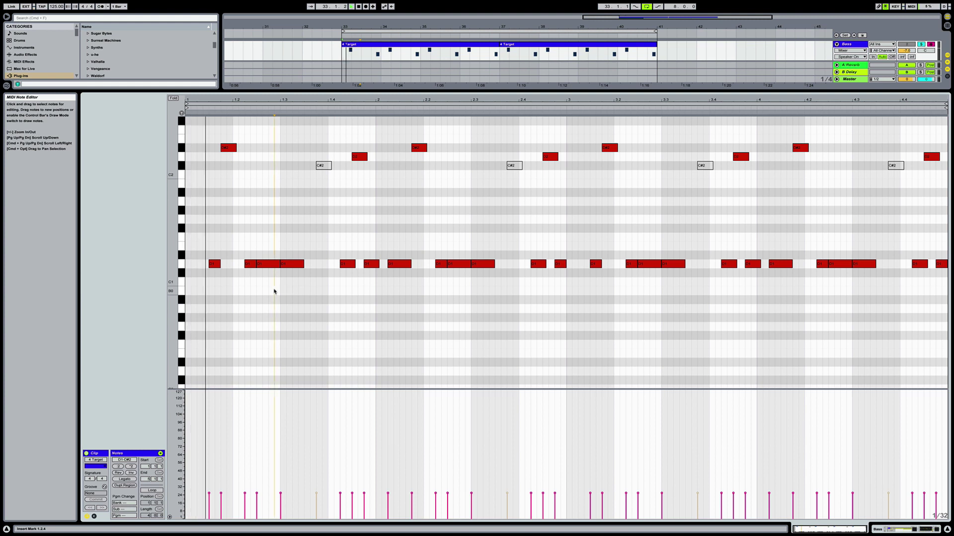
- Ramp the two D1 notes near beat 1.3 up to about 40 and 50, then stop playback
left_click_drag(262, 292, 302, 252)
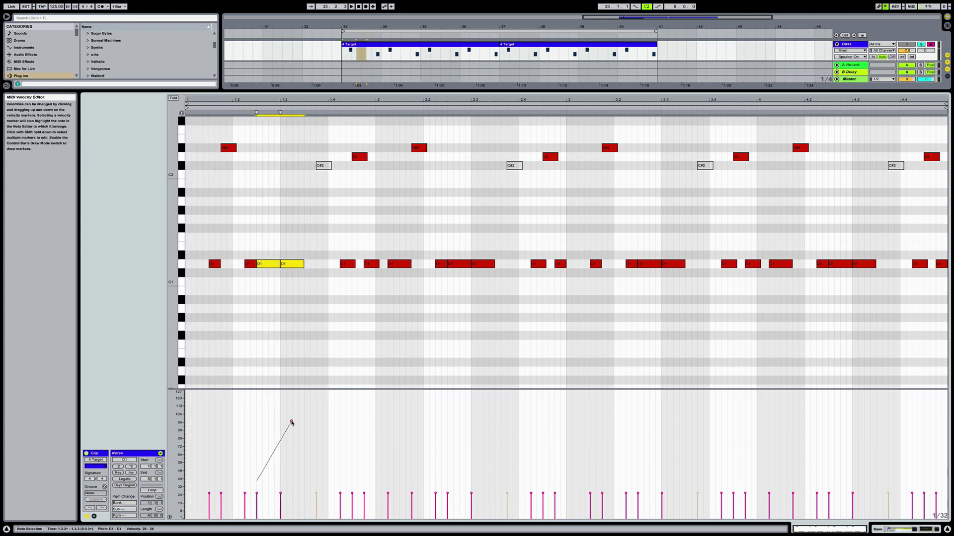
left_click_drag(291, 422, 283, 427)
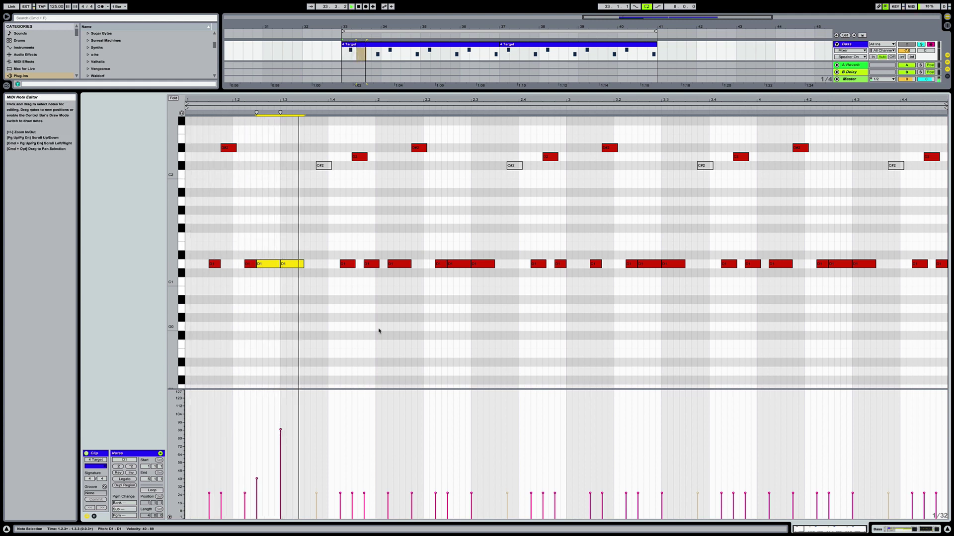
left_click(281, 430)
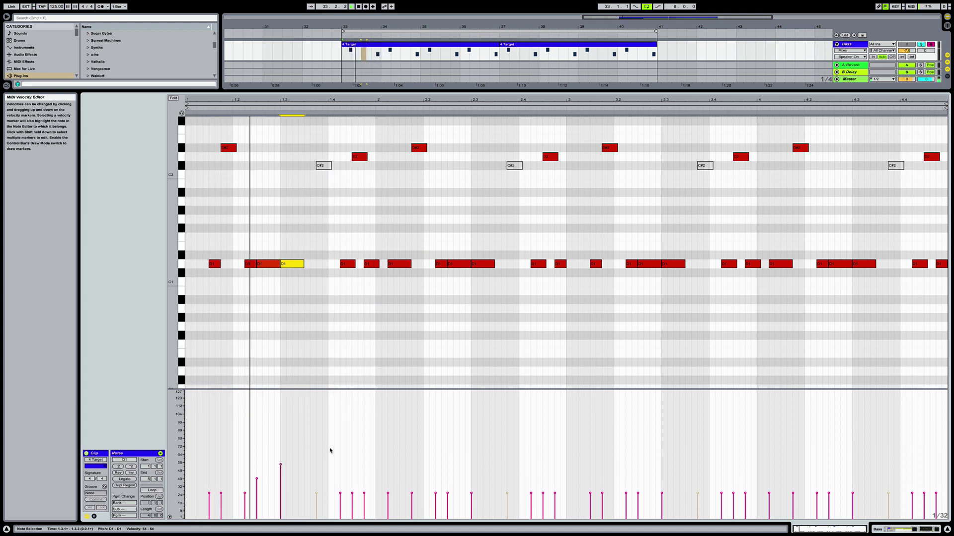
left_click_drag(281, 468, 281, 472)
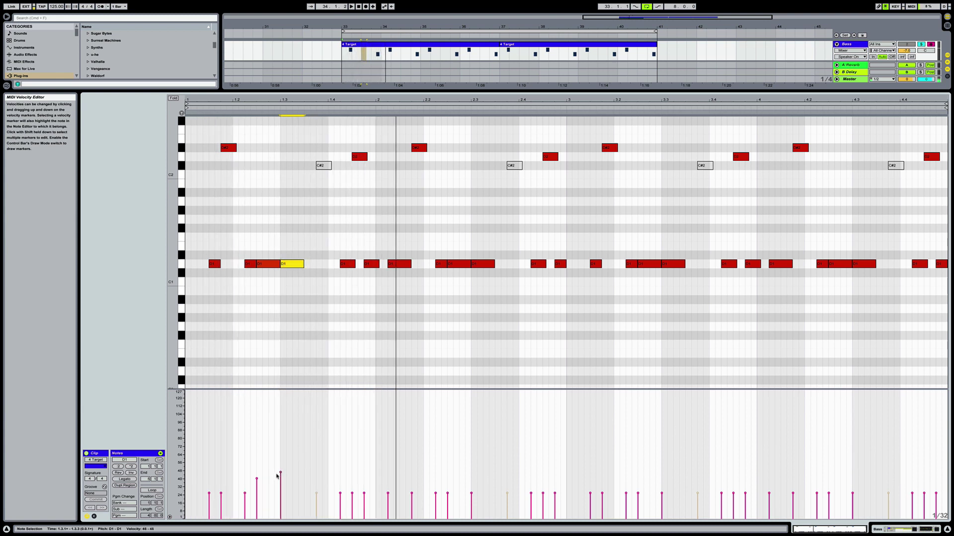
left_click_drag(281, 470, 281, 469)
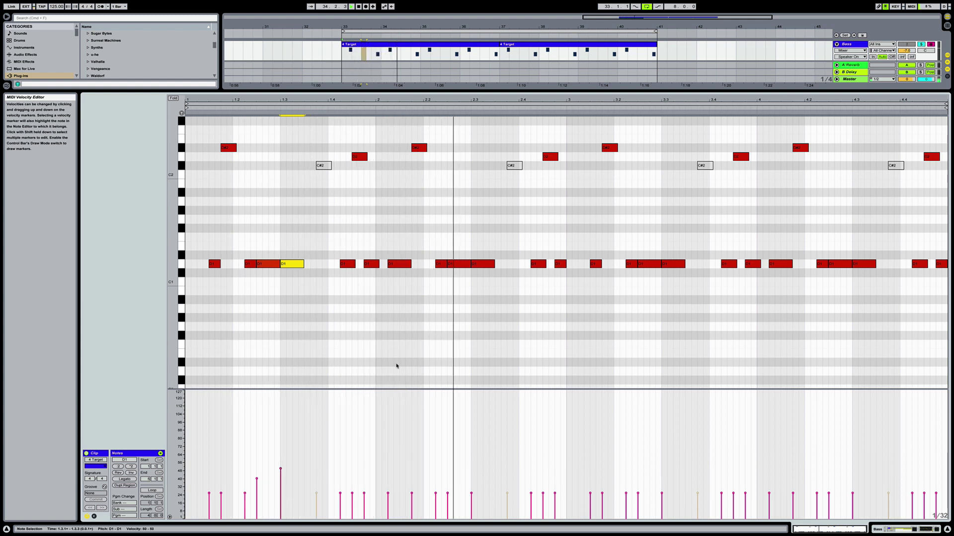
key("space")
left_click_drag(411, 296, 416, 130)
- Clear the D1 note selection and undo the last change
left_click(437, 289)
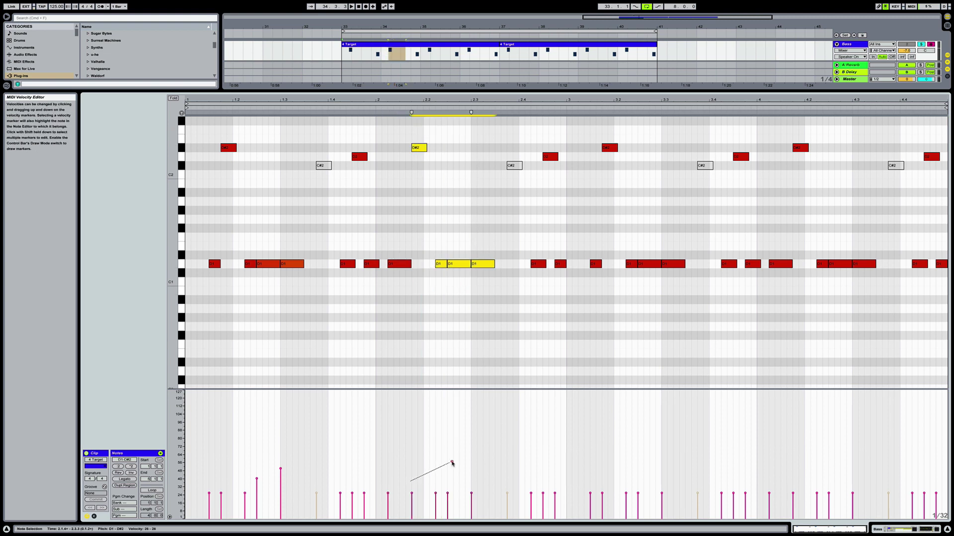
left_click(441, 320)
key("super+z")
left_click(416, 133)
- Select the D#2 and three D1 notes near beat 2.2 and play the rising ramp, about 28 to 61
left_click(416, 148)
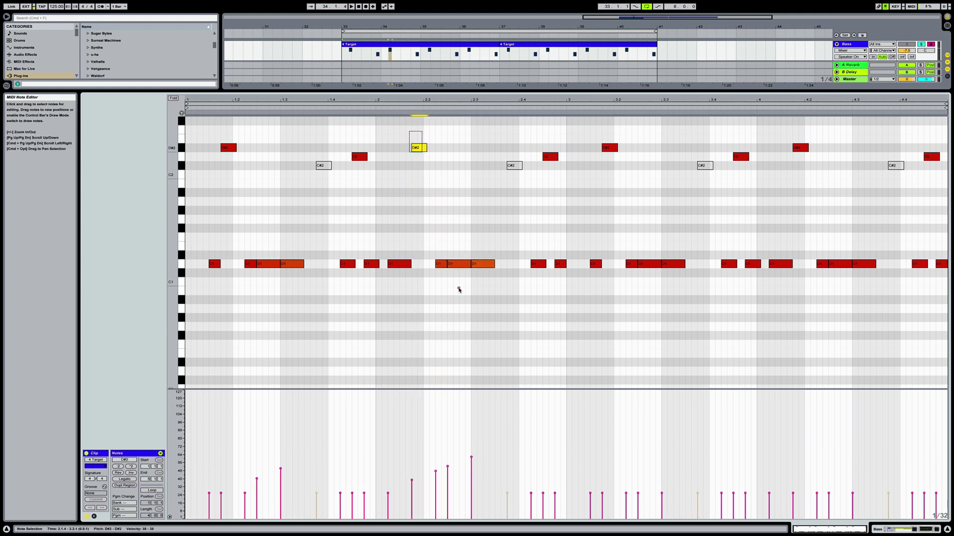
left_click_drag(411, 132, 477, 292)
left_click(467, 298)
left_click_drag(414, 135, 490, 296)
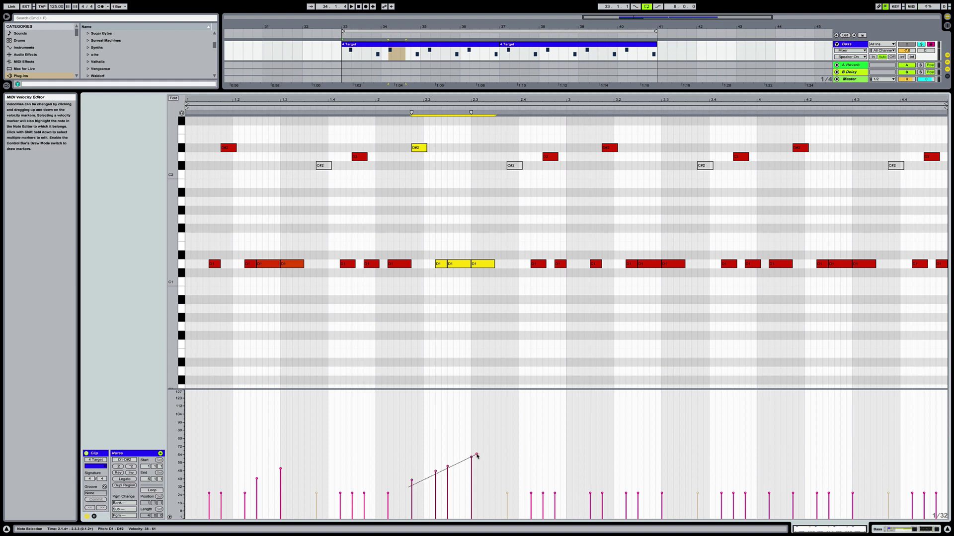
key("space")
left_click(477, 311)
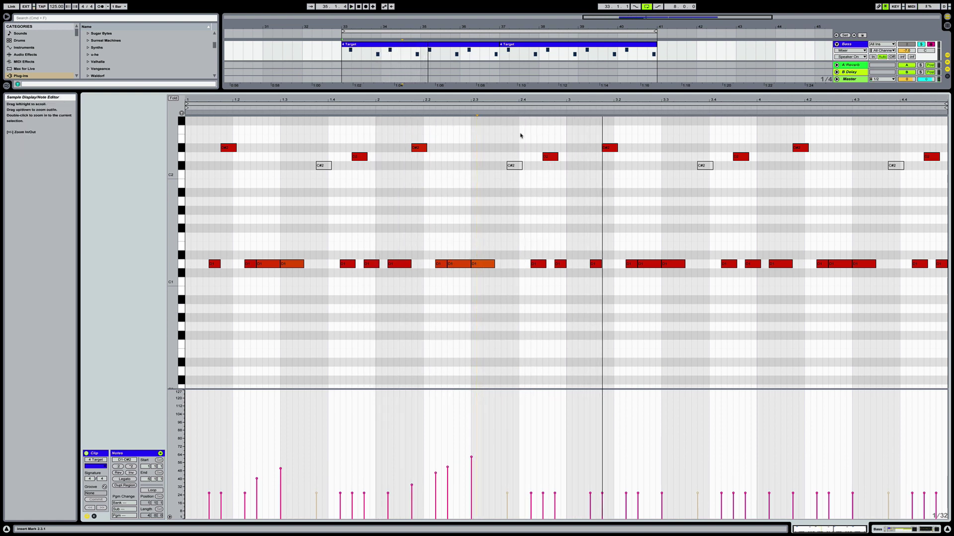
- Select the notes from beat 3 to the clip's end and play to hear the changes
left_click_drag(458, 317, 185, 320)
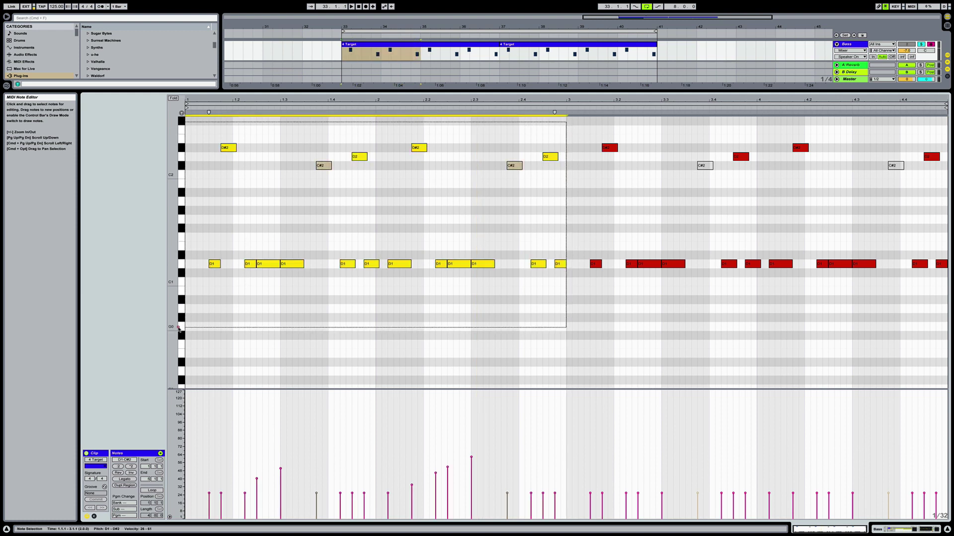
left_click(170, 324)
key("space")
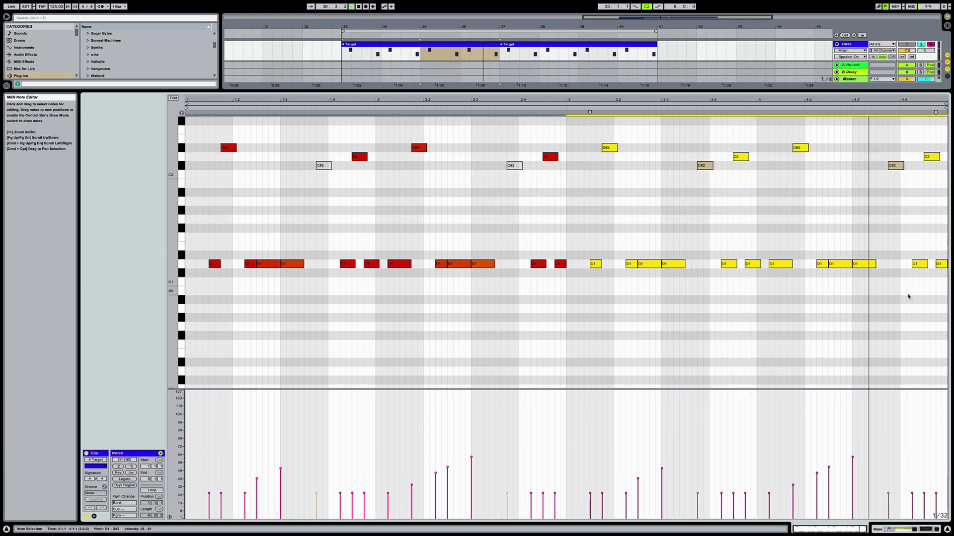
- Ramp the last four notes near beat 4.4 up toward velocity 127, play, and show the arrangement
left_click_drag(899, 293, 948, 138)
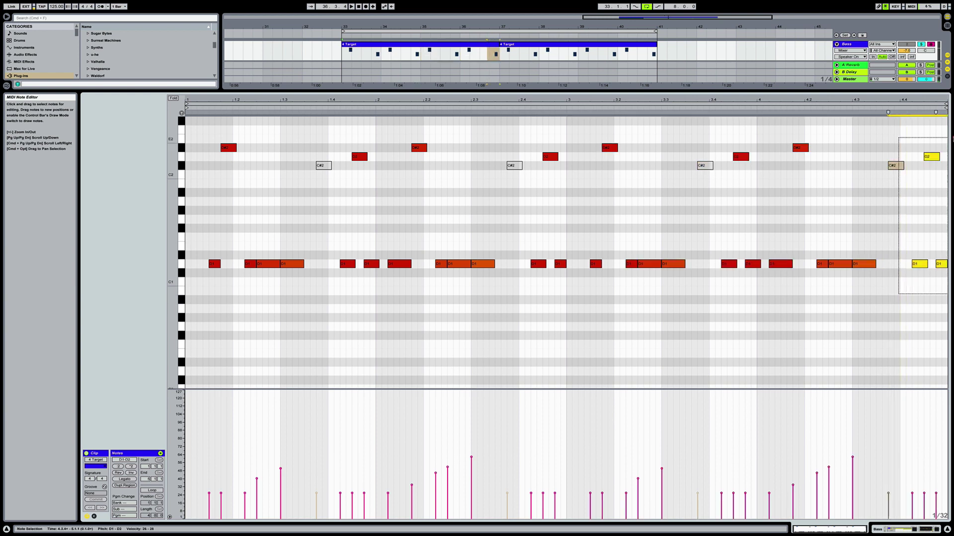
left_click_drag(936, 444, 936, 468)
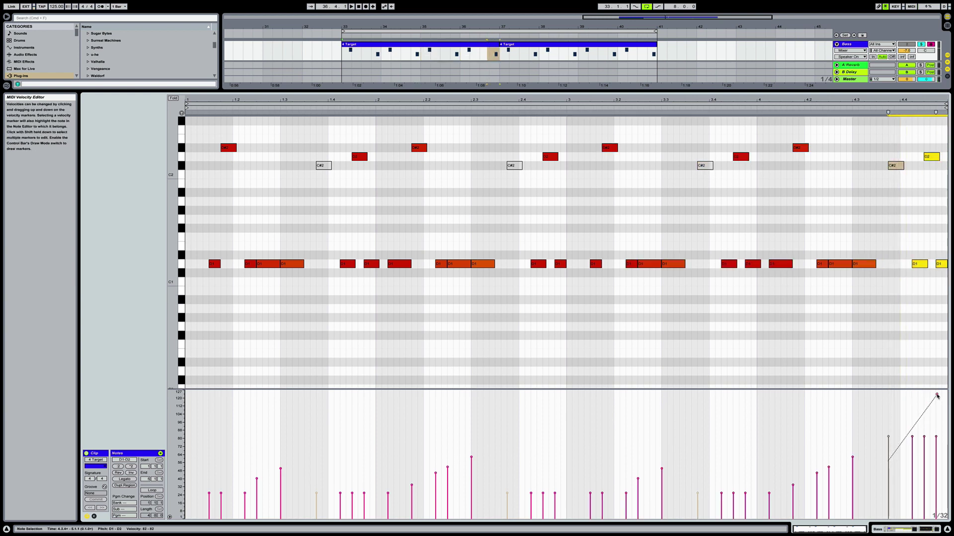
key("space")
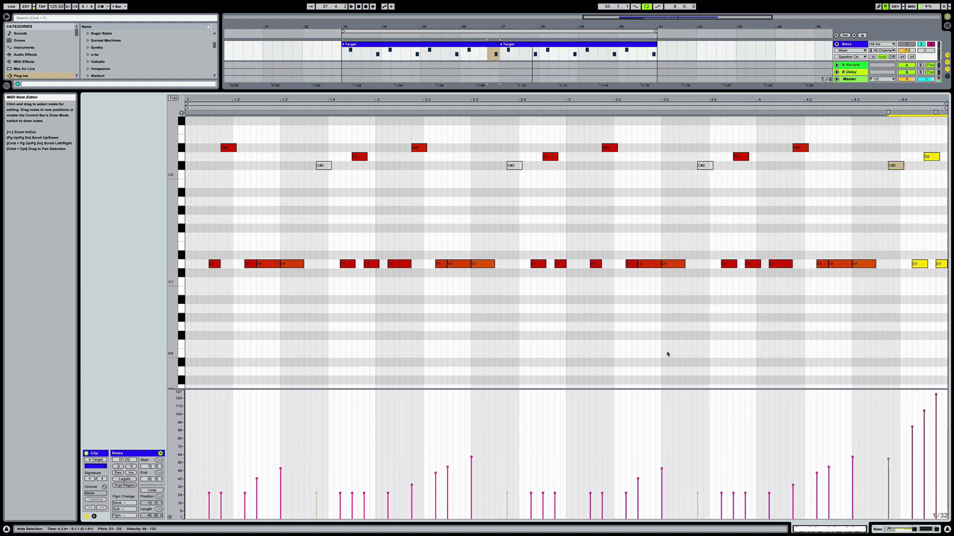
key("space")
key("super+alt+l")
- Show the Bass track's devices and audition the 4 Target clips from bars 33 and 37
left_click(478, 105)
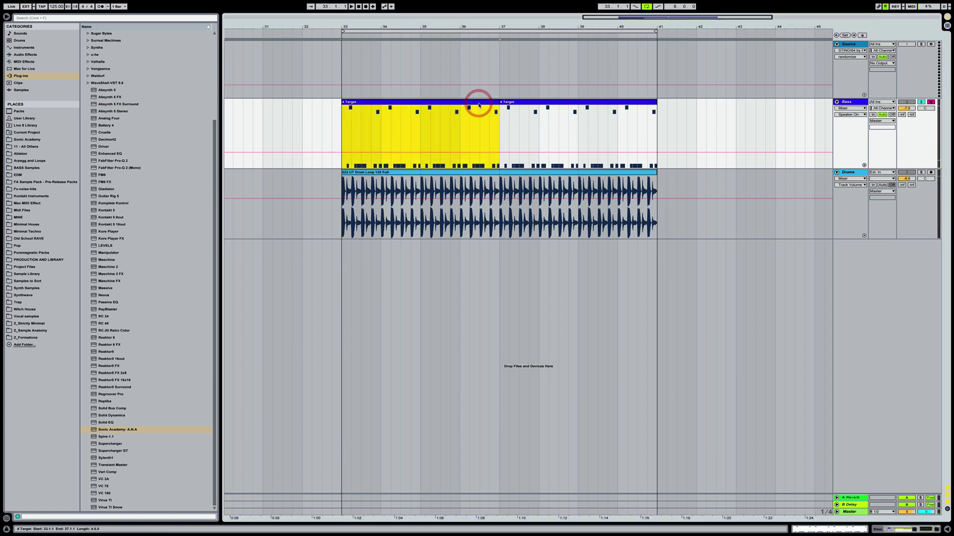
left_click(577, 105)
left_click(477, 102)
double_click(850, 102)
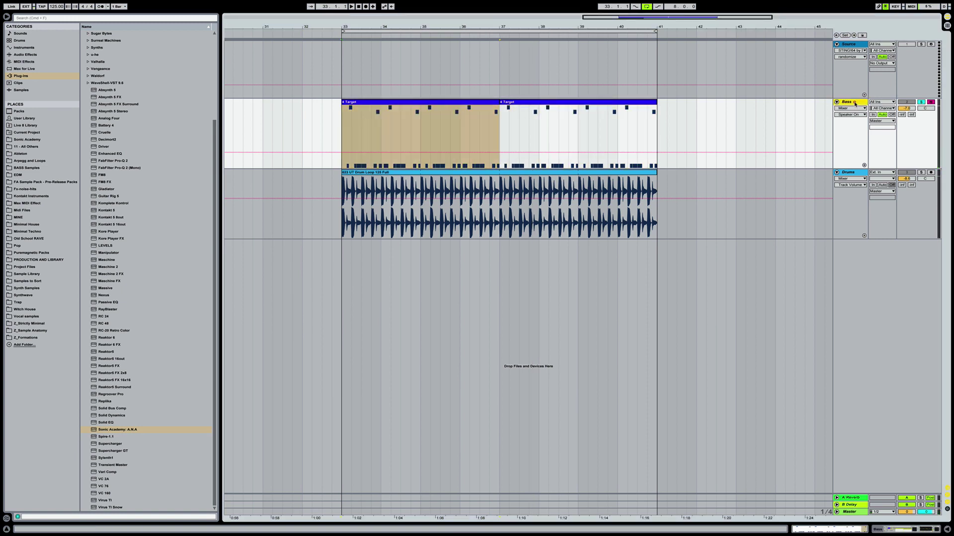
key("space")
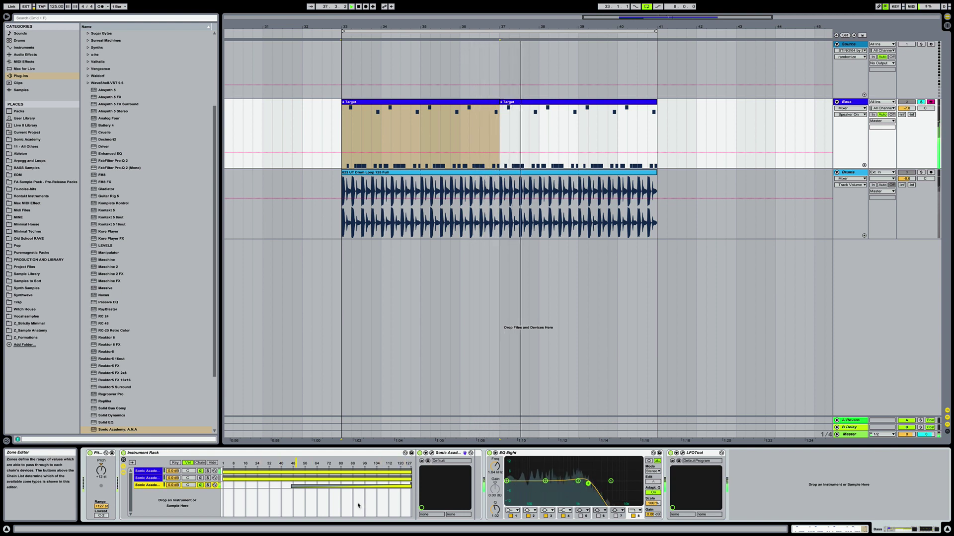
left_click(458, 101)
left_click(512, 102)
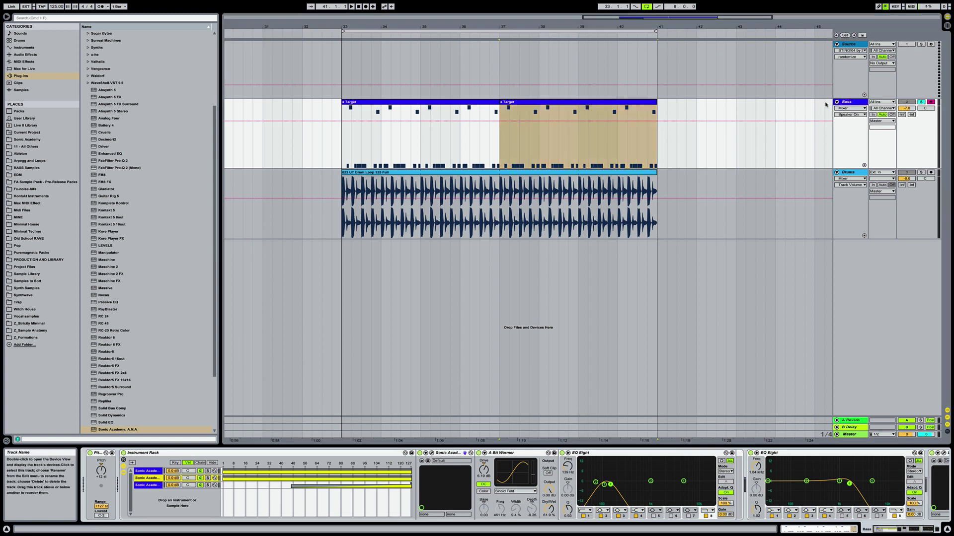
key("space")
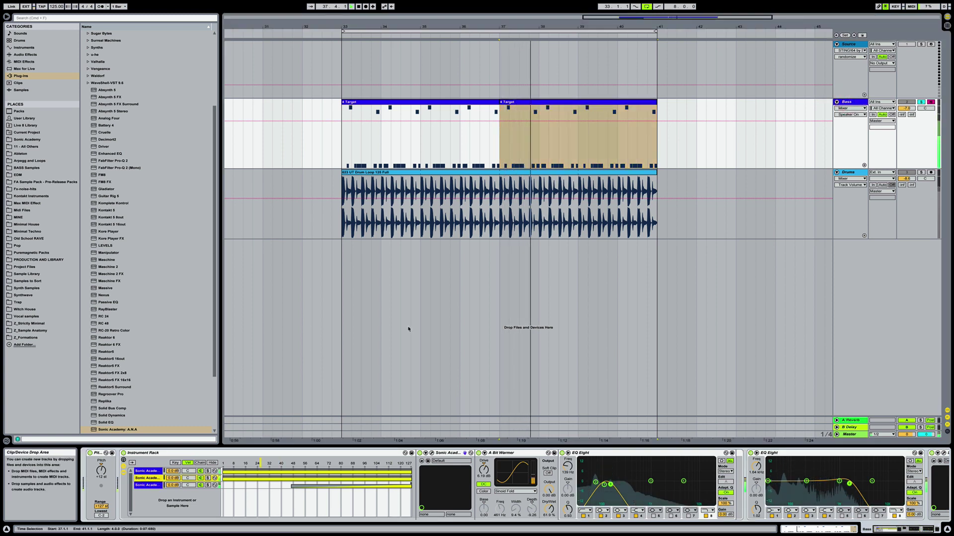
left_click(383, 103)
key("space")
key("space")
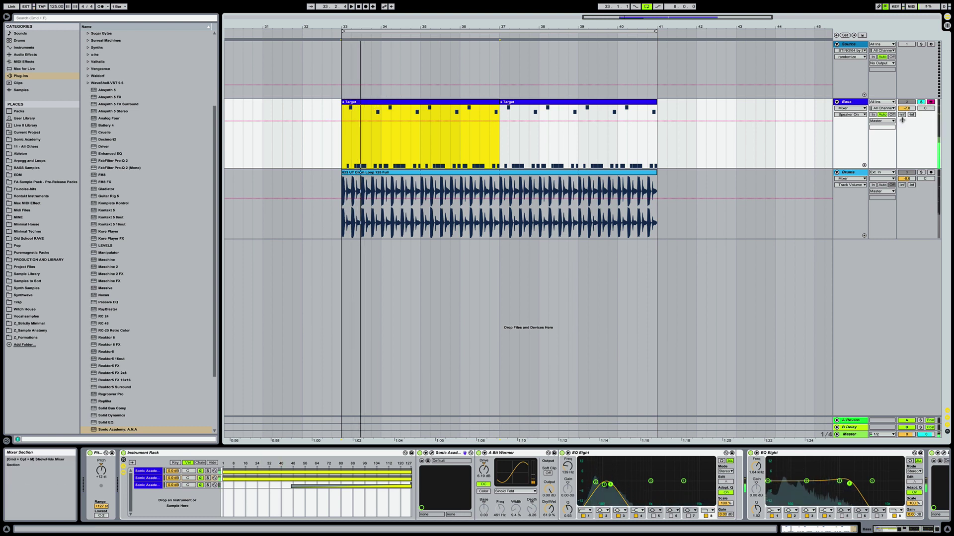
- Open the A.N.A synth editor on the Bass Instrument Rack's third chain
left_click(924, 178)
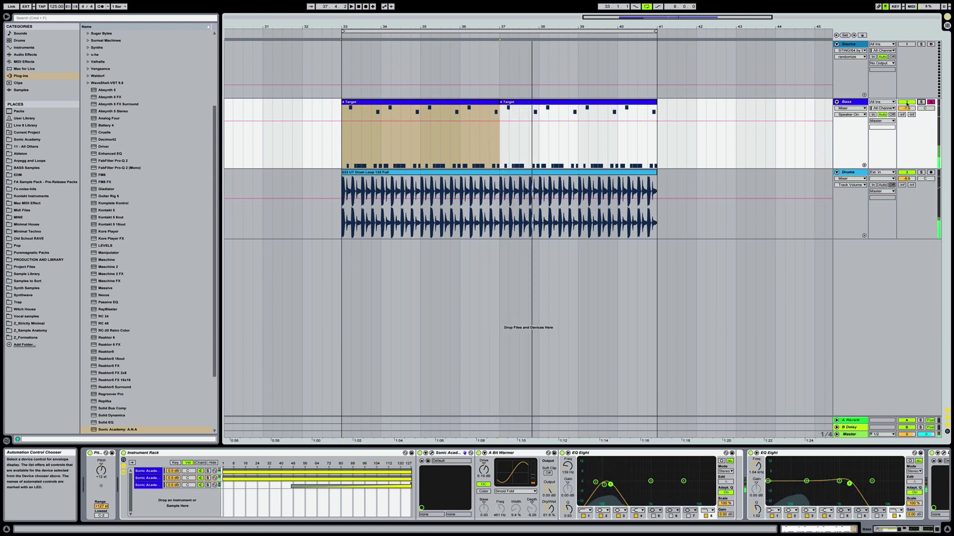
left_click(440, 100)
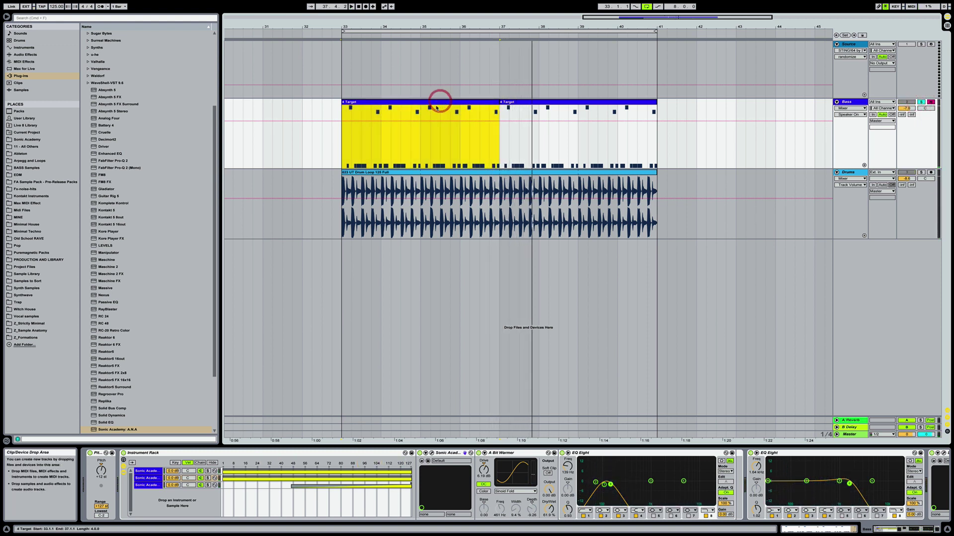
left_click(152, 486)
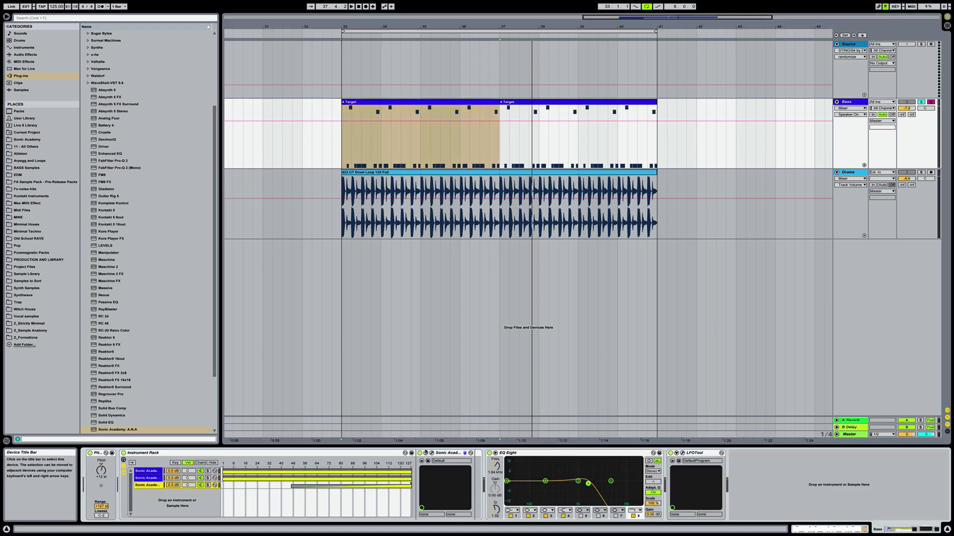
left_click(431, 453)
- Switch A.N.A from PLUCK - Almond to the PLUCK - Checkpoint preset and replay from bar 33
left_click(694, 119)
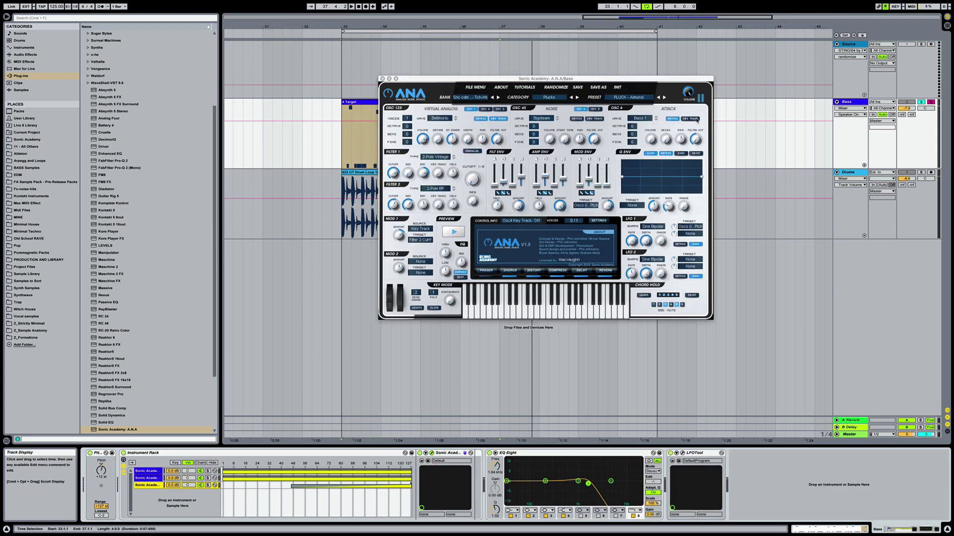
left_click(665, 98)
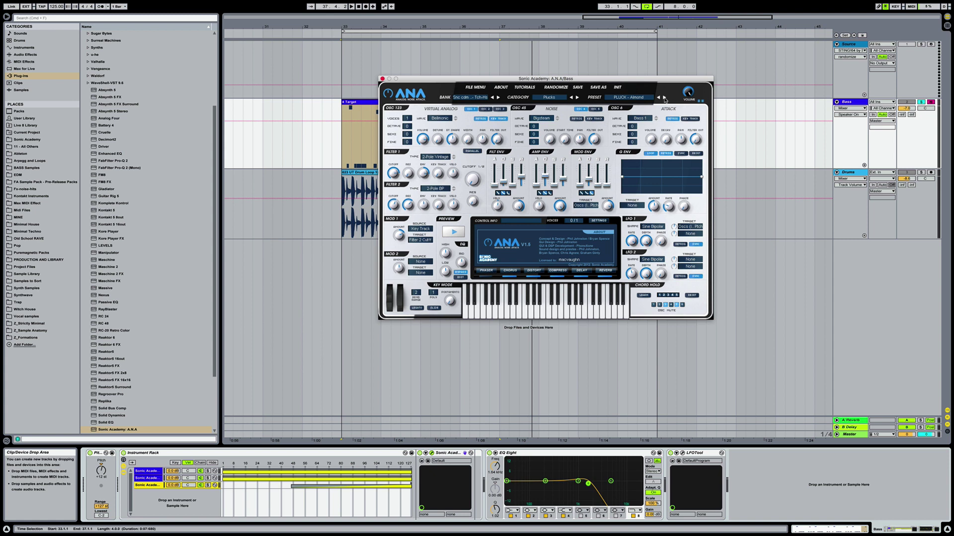
left_click_drag(656, 81, 668, 103)
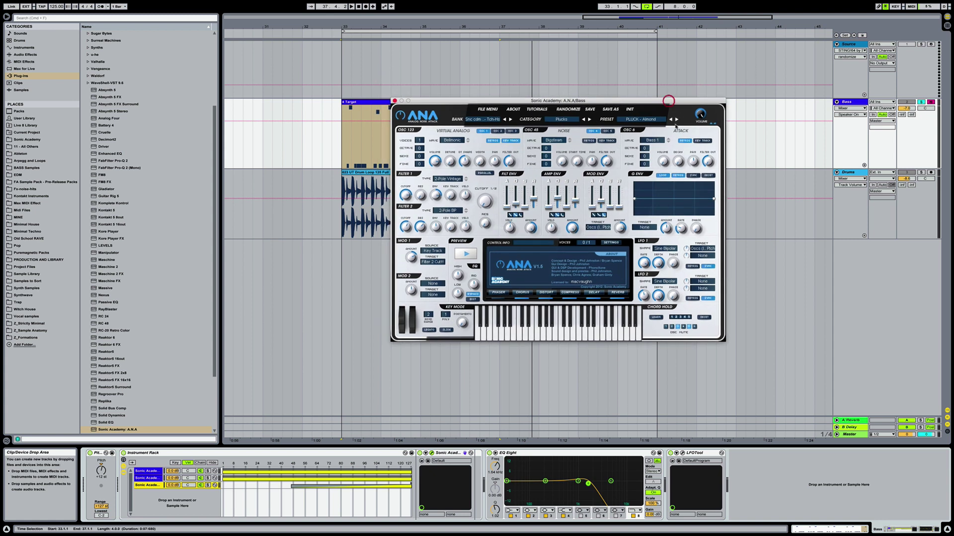
left_click(676, 120)
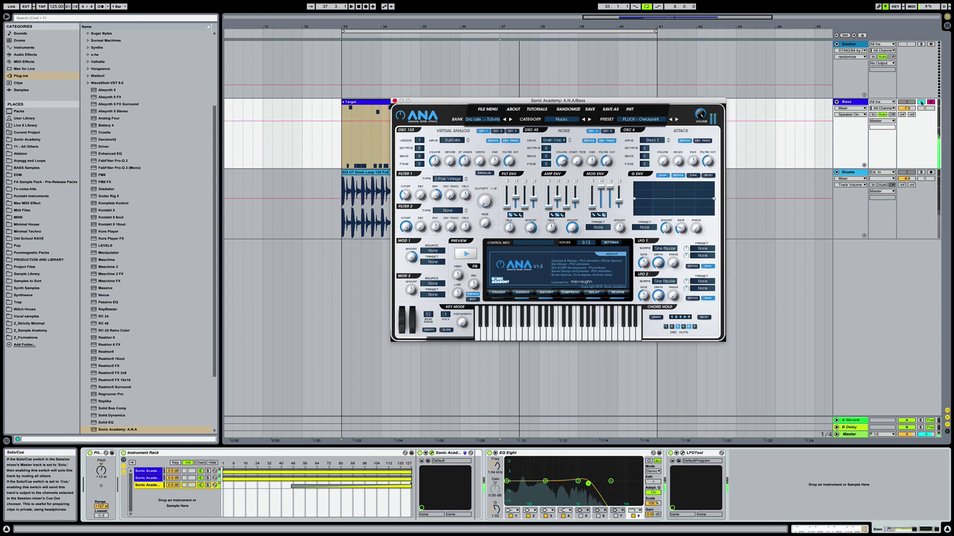
key("space")
key("space")
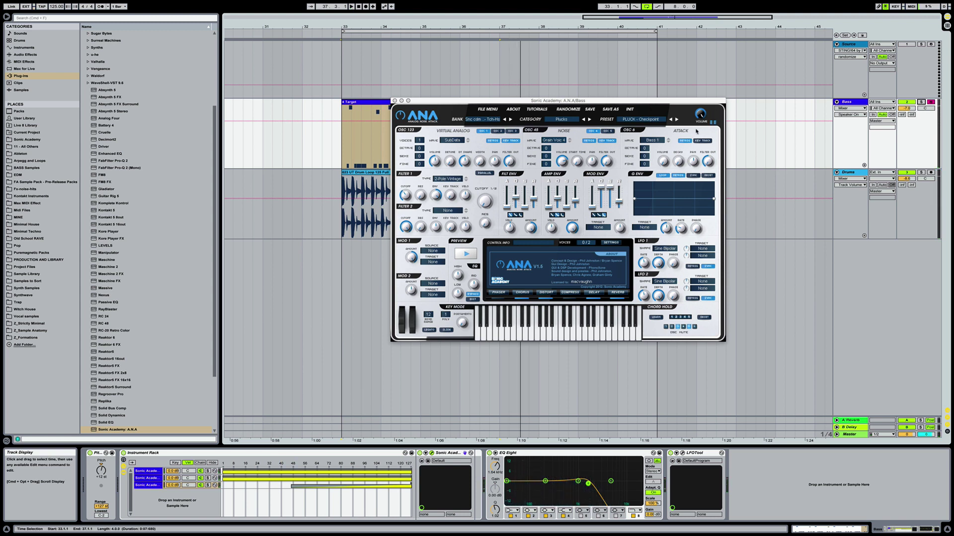
- Slide the A.N.A window right to uncover the start of the bass and drum clips
left_click_drag(427, 104, 511, 105)
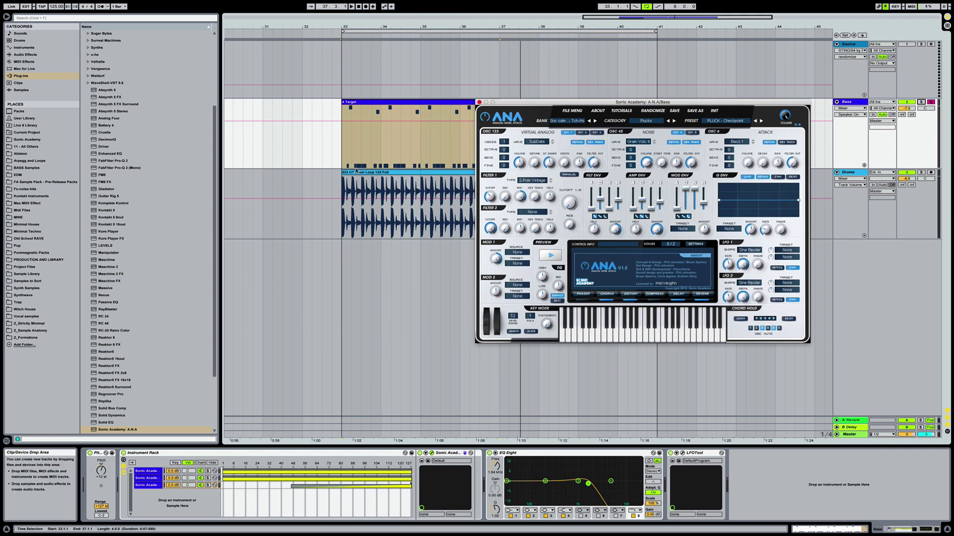